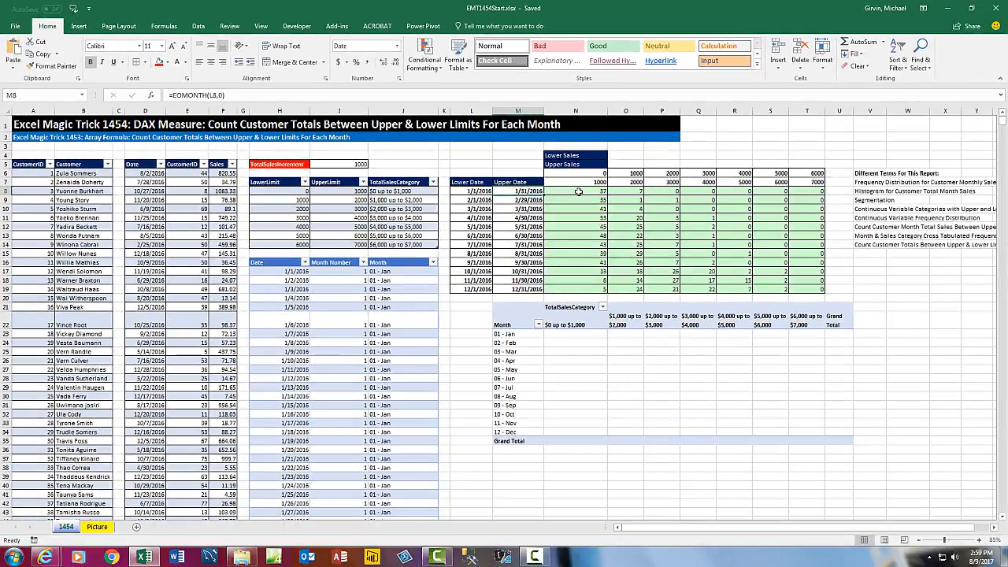
Step: Examine the SUMPRODUCT and SUMIFS array formula in N8 and the May 2016 row of the monthly count report
{"action": "double_click", "coordinate": [658, 218]}
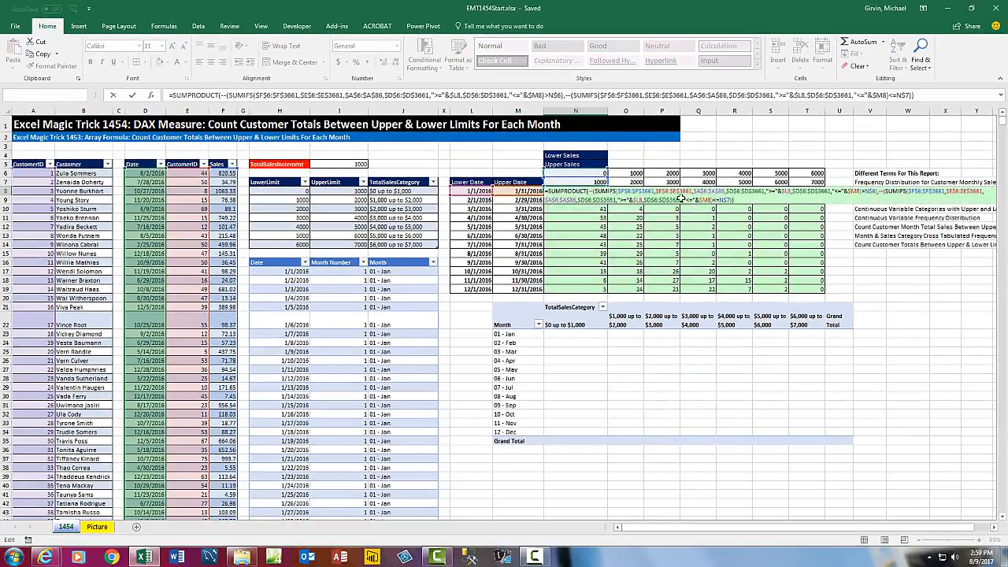
{"action": "key", "text": "ctrl+Return"}
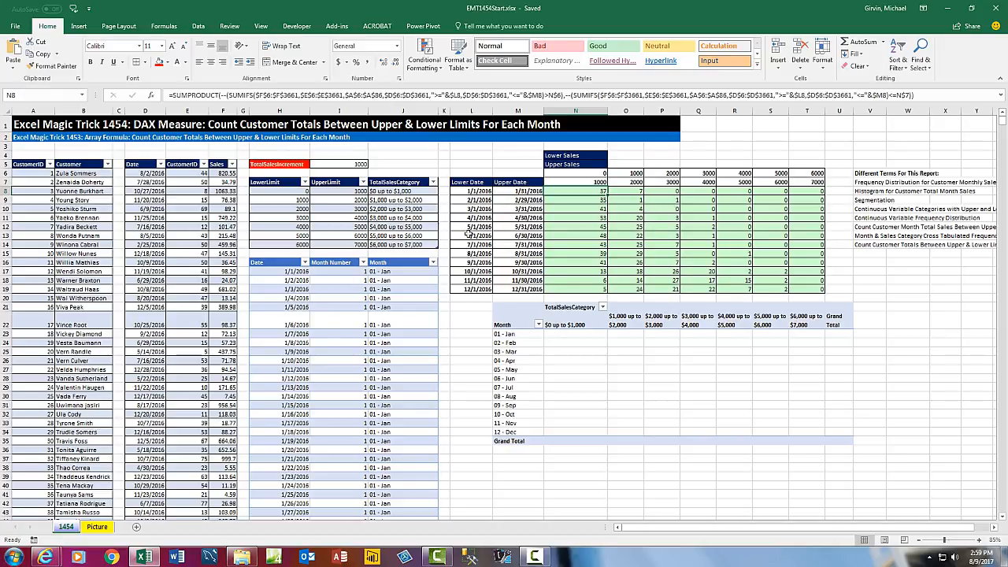
{"action": "left_click_drag", "start_coordinate": [457, 228], "coordinate": [803, 226]}
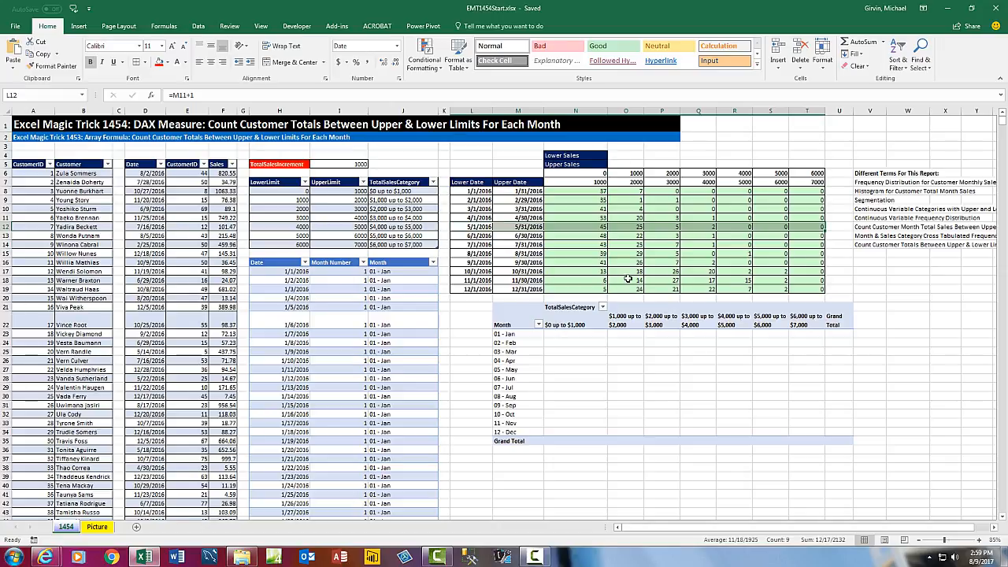
{"action": "double_click", "coordinate": [566, 190]}
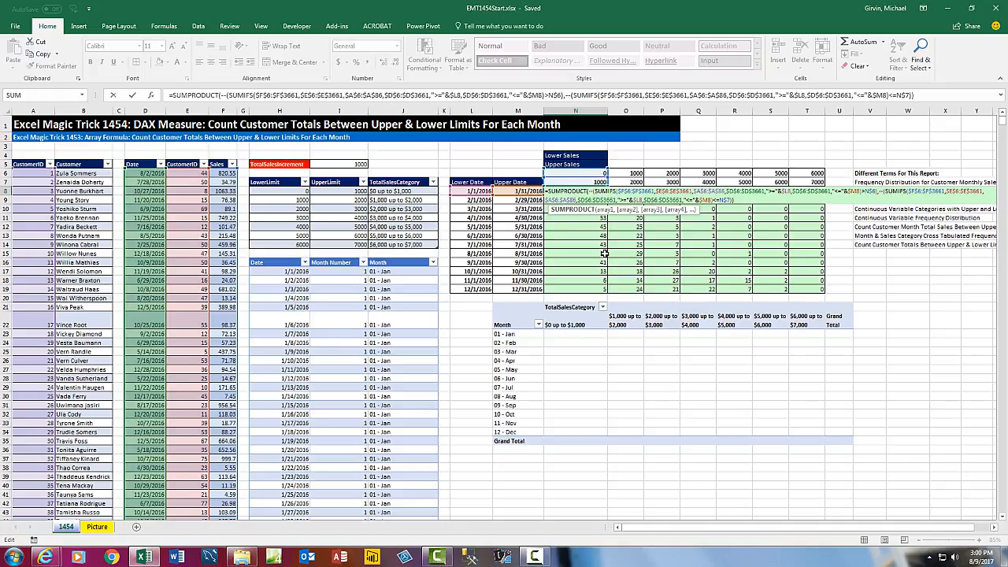
{"action": "key", "text": "ctrl+Return"}
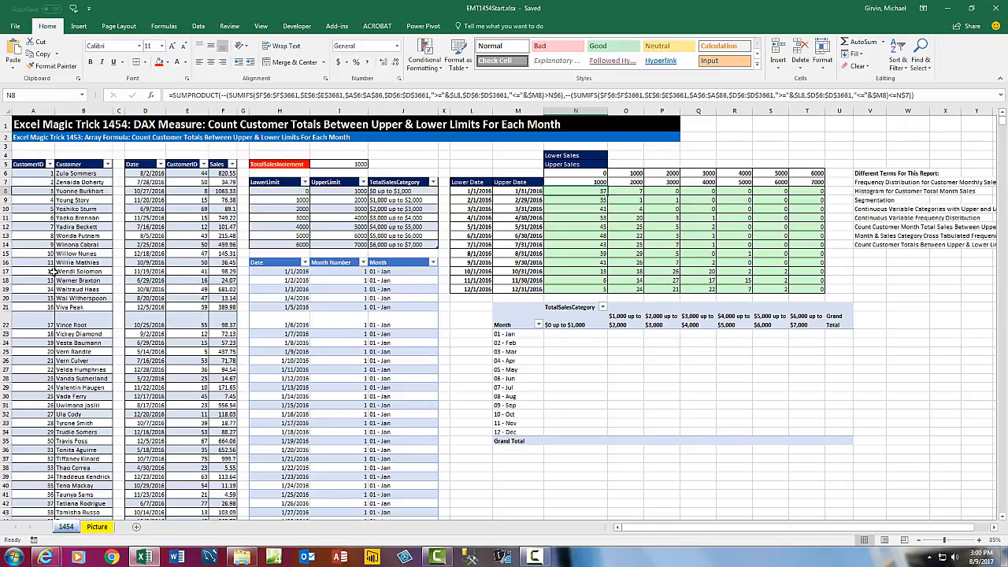
Step: Examine the sales table and the formulas behind the lower limits, upper limits, sales categories and month numbers
{"action": "left_click", "coordinate": [217, 173]}
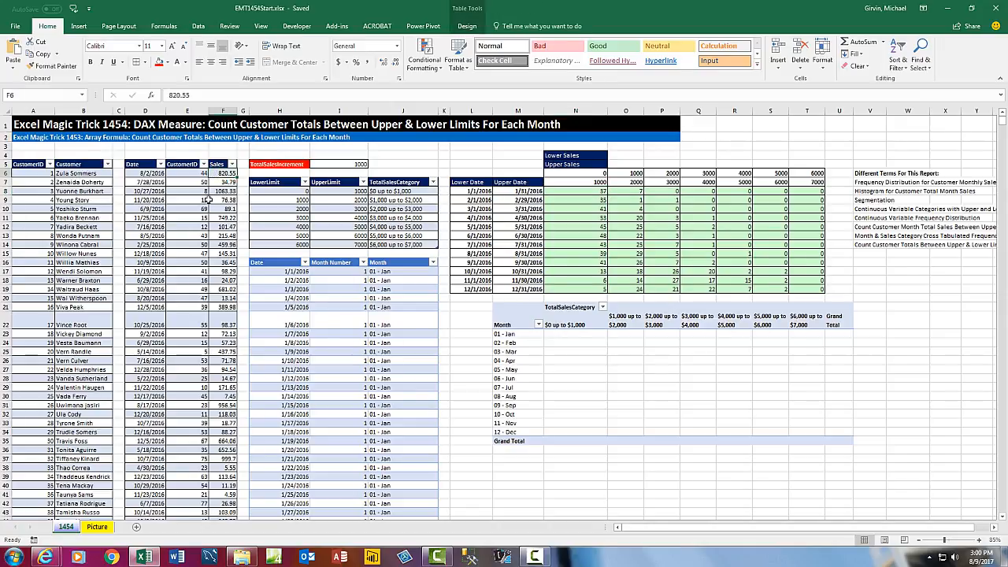
{"action": "left_click", "coordinate": [336, 200]}
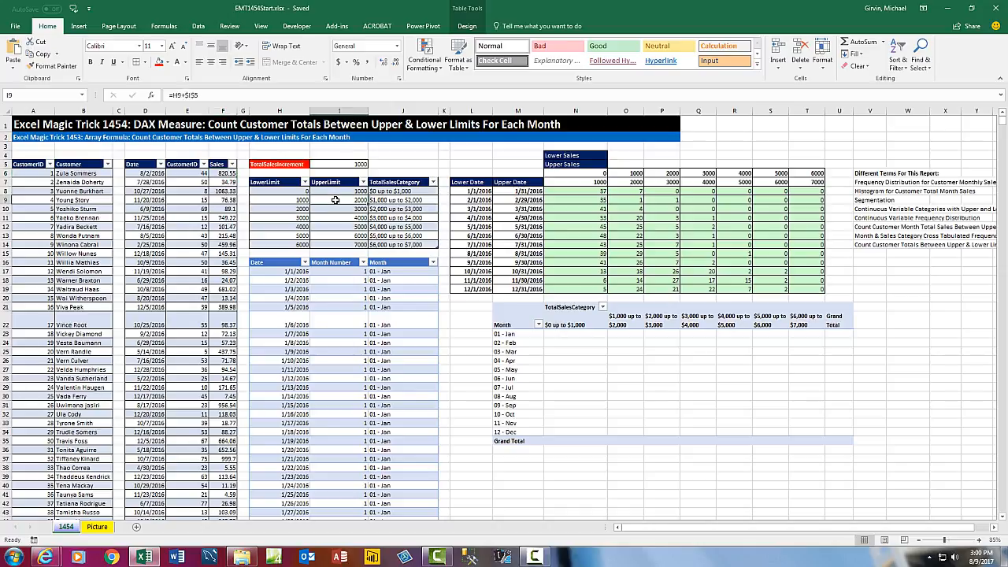
{"action": "left_click", "coordinate": [272, 200]}
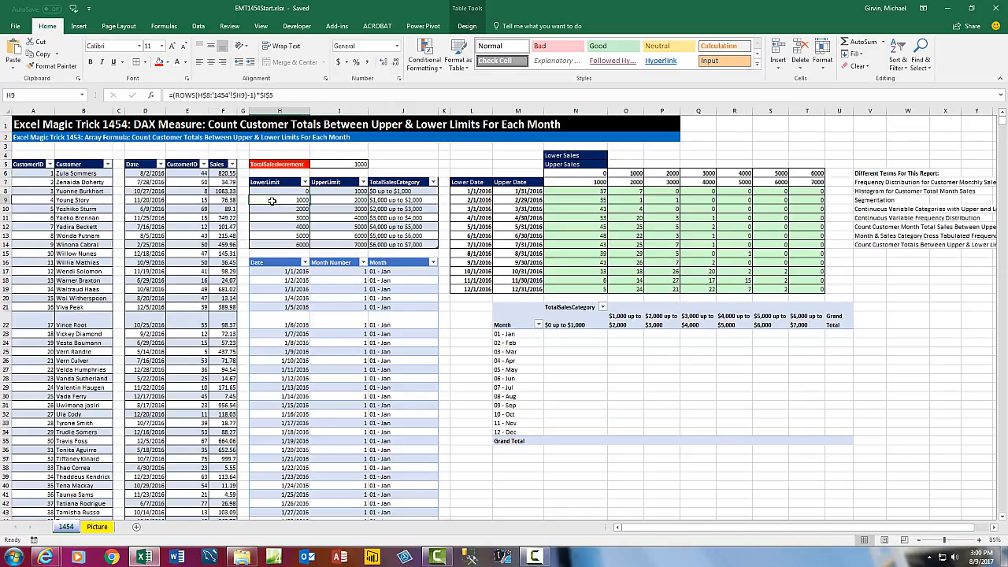
{"action": "left_click", "coordinate": [335, 201]}
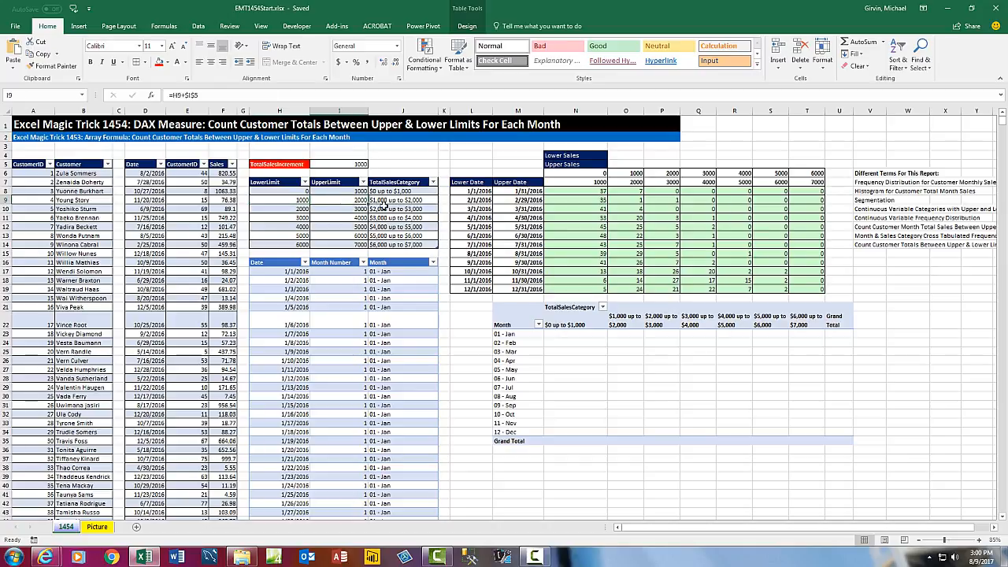
{"action": "left_click", "coordinate": [408, 200]}
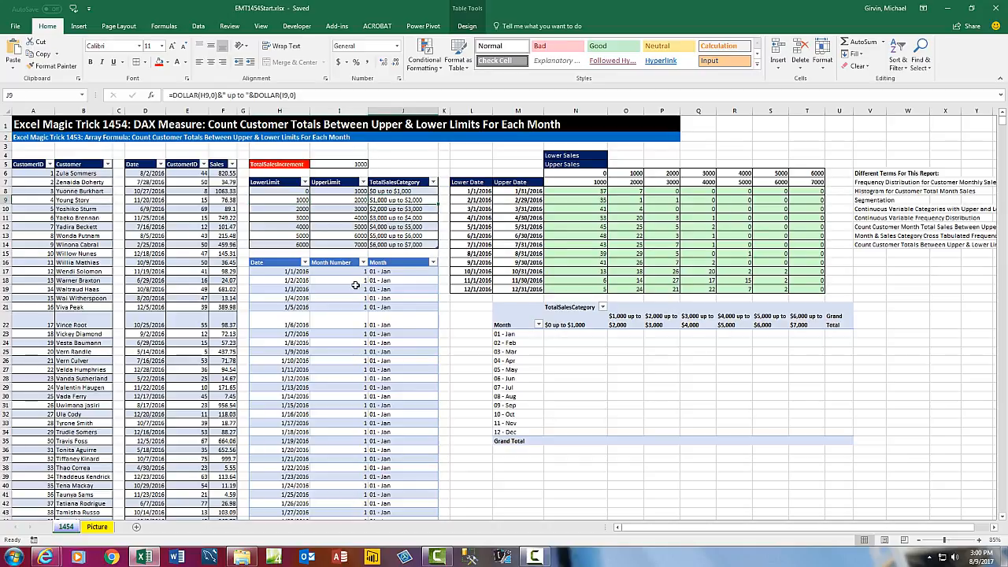
{"action": "left_click", "coordinate": [351, 287]}
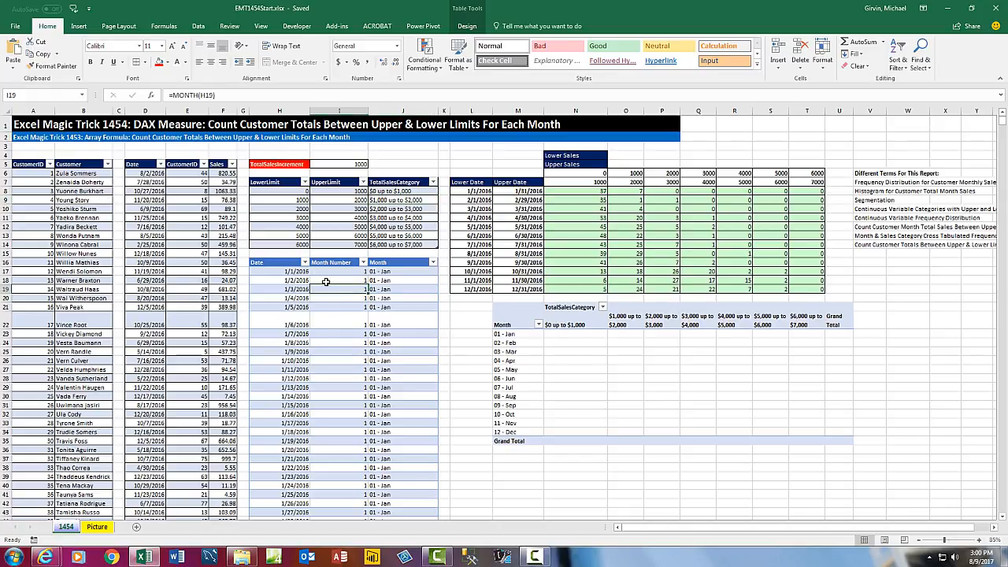
Step: Review the PivotTable's Power Pivot data model, including the table relationships and the Total Sales measure, and return to the workbook
{"action": "left_click", "coordinate": [569, 345]}
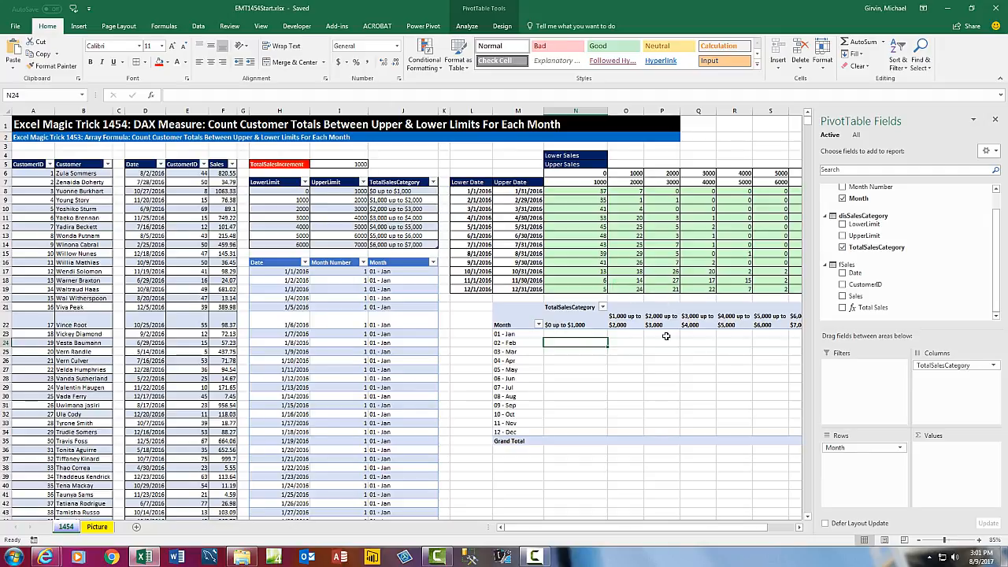
{"action": "left_click", "coordinate": [422, 27]}
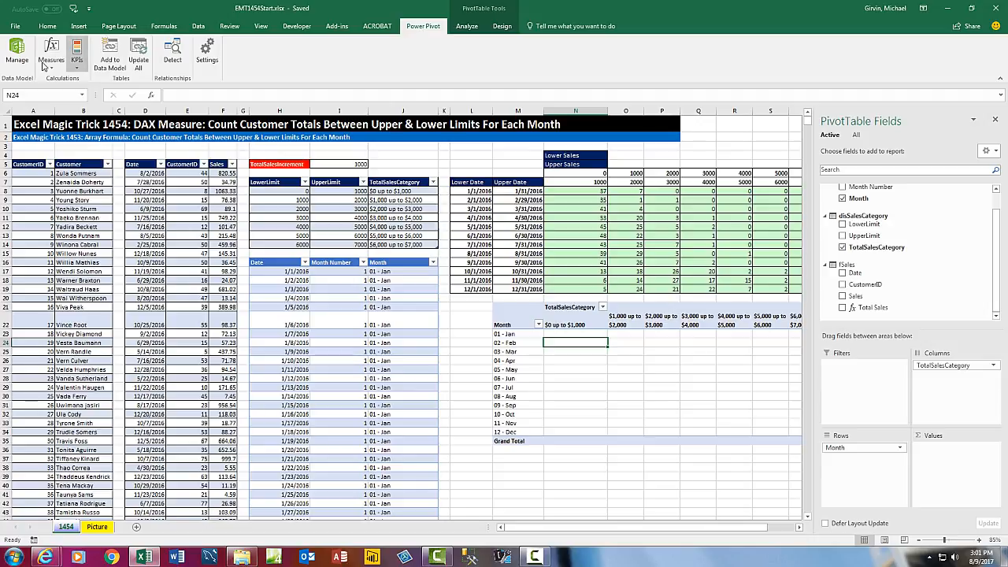
{"action": "left_click", "coordinate": [16, 59]}
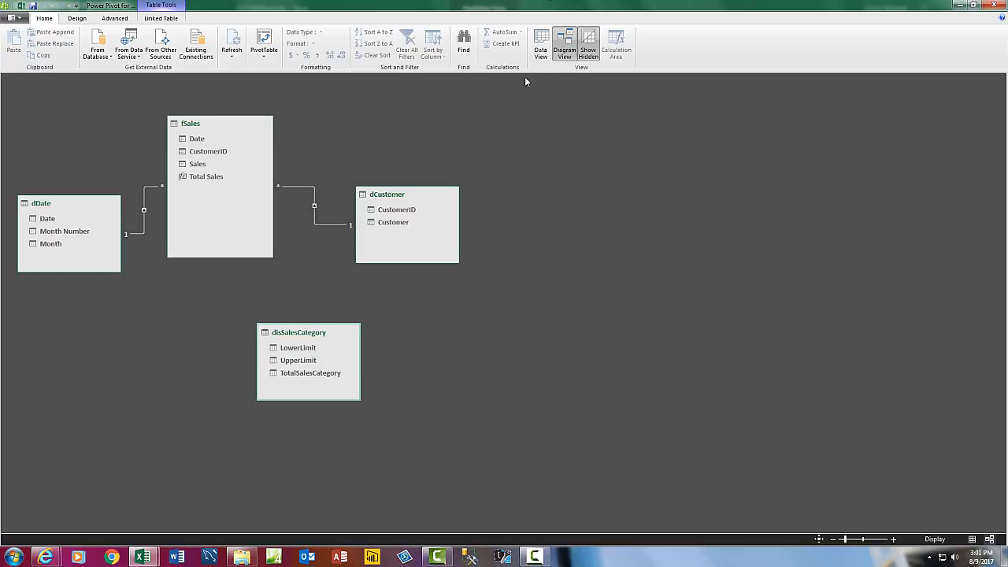
{"action": "left_click", "coordinate": [540, 49]}
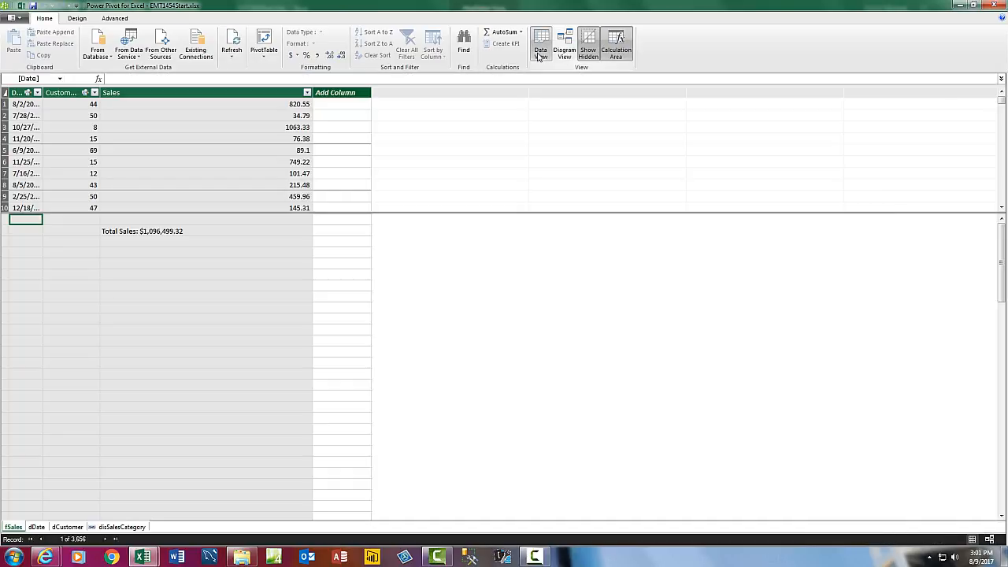
{"action": "left_click", "coordinate": [169, 232]}
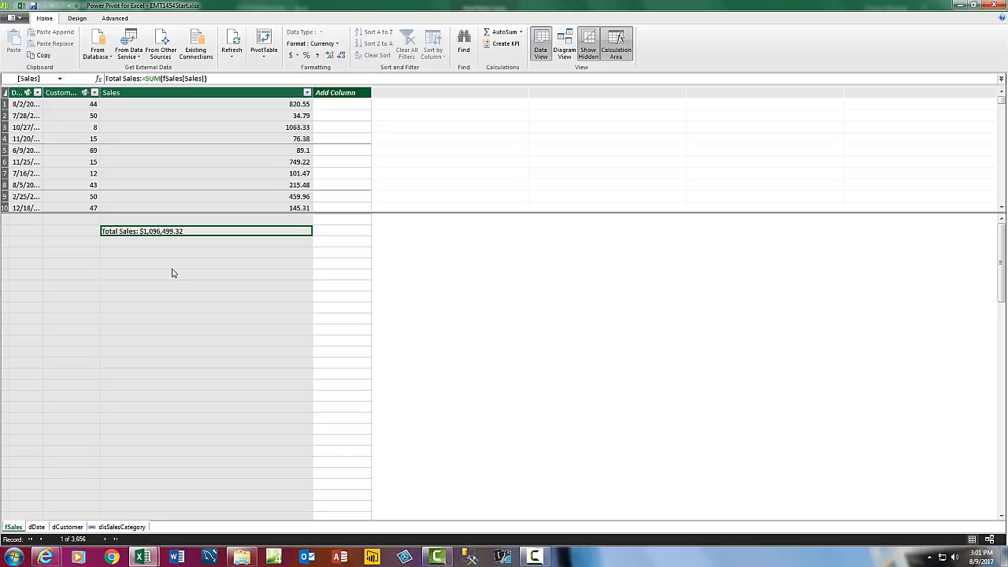
{"action": "mouse_move", "coordinate": [145, 556]}
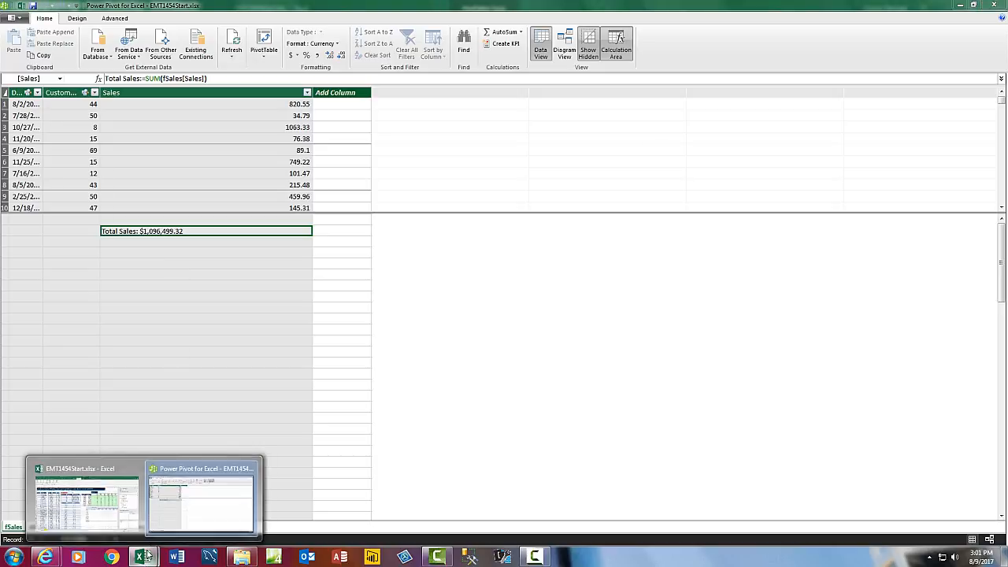
{"action": "left_click", "coordinate": [111, 521]}
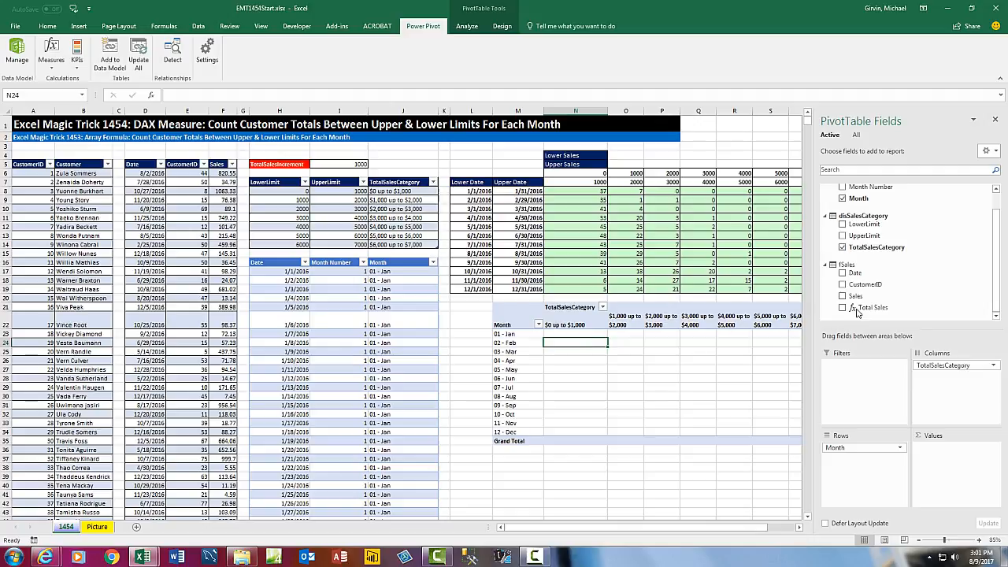
Step: Add a new measure to the fSales table and name it "Count Customer Sales by Sales Category & Month"
{"action": "mouse_move", "coordinate": [998, 280]}
{"action": "left_mouse_down"}
{"action": "mouse_move", "coordinate": [996, 258]}
{"action": "mouse_move", "coordinate": [995, 284]}
{"action": "left_mouse_up"}
{"action": "right_click", "coordinate": [844, 270]}
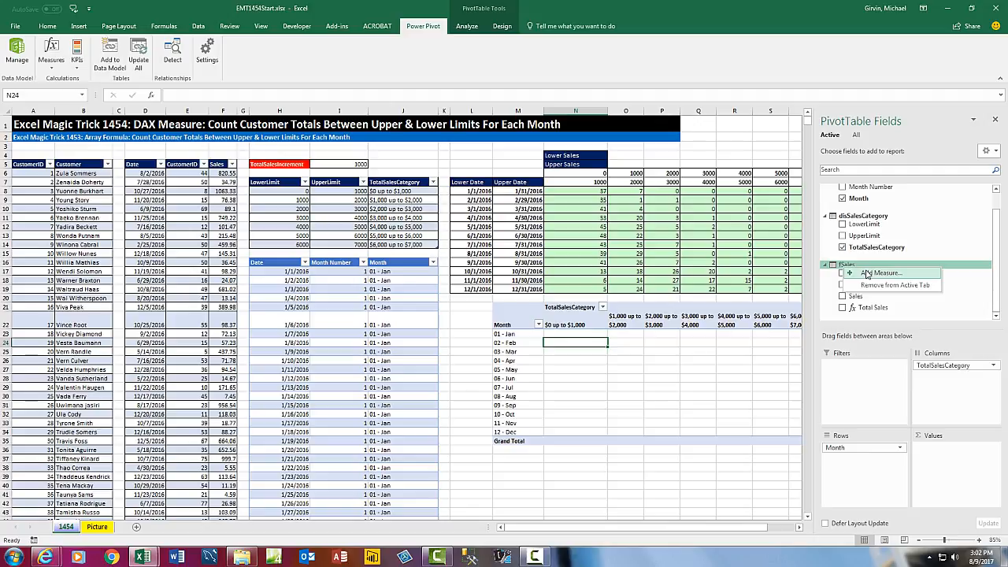
{"action": "left_click", "coordinate": [866, 273]}
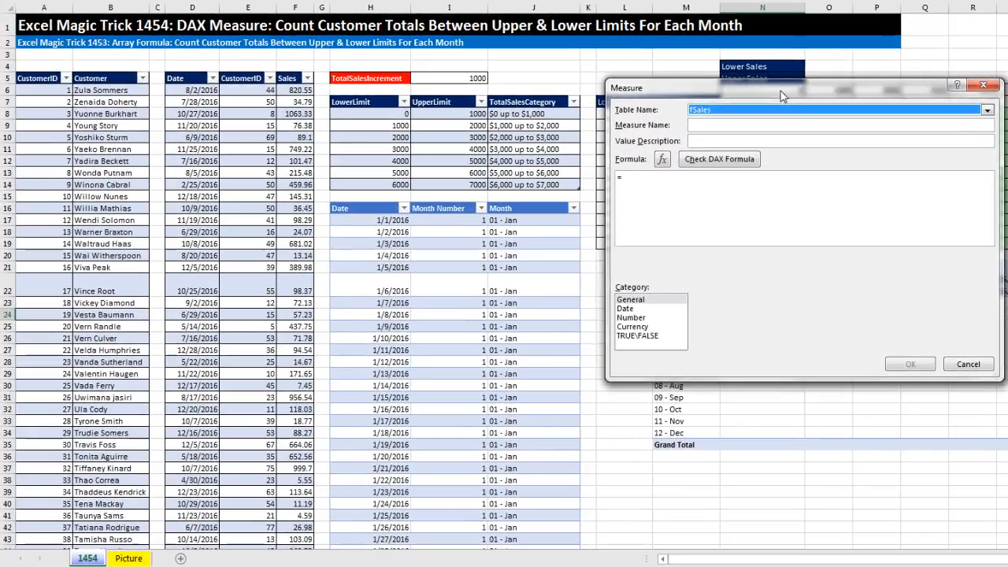
{"action": "left_click_drag", "start_coordinate": [780, 91], "coordinate": [768, 93]}
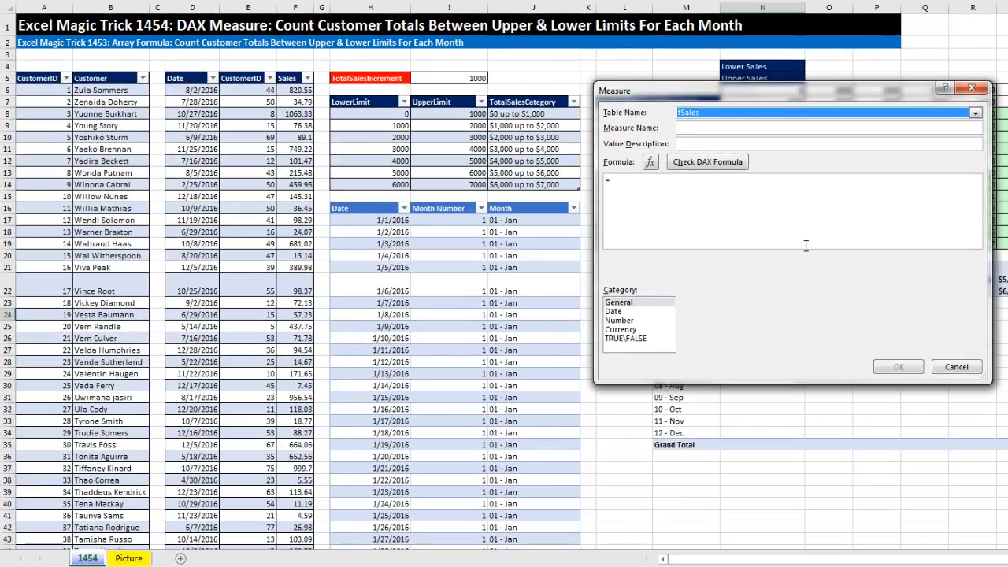
{"action": "left_click", "coordinate": [695, 129]}
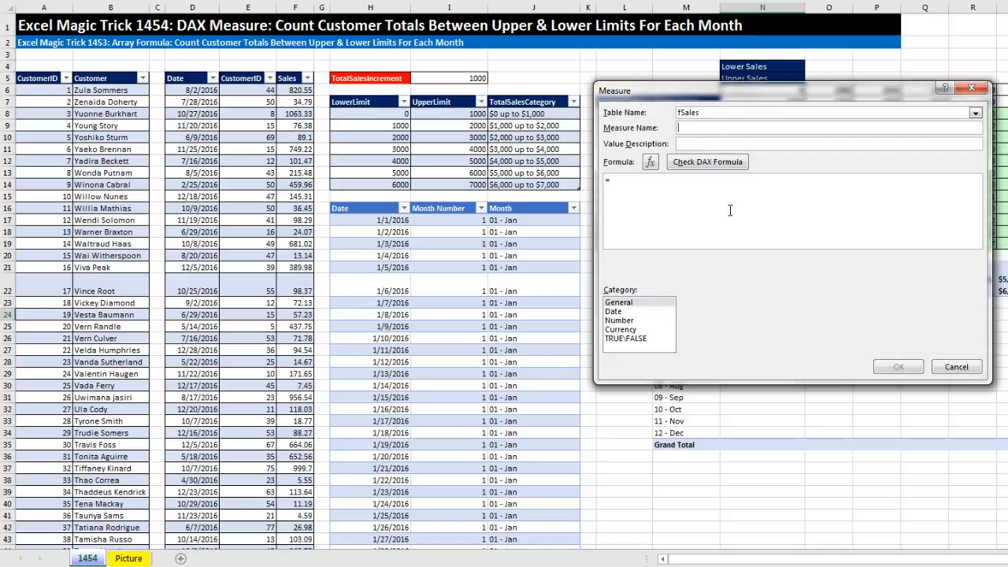
{"action": "type", "text": "Count Customer Sales by Sales Category & Month"}
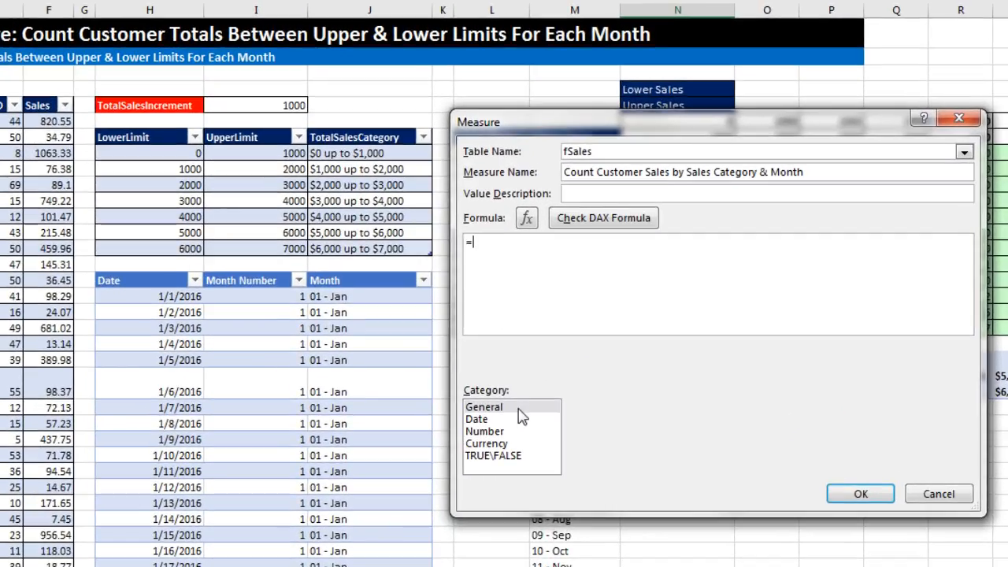
Step: Begin the measure's formula with COUNTROWS around a FILTER of the dCustomer table, up to the filter expression argument
{"action": "type", "text": "countr"}
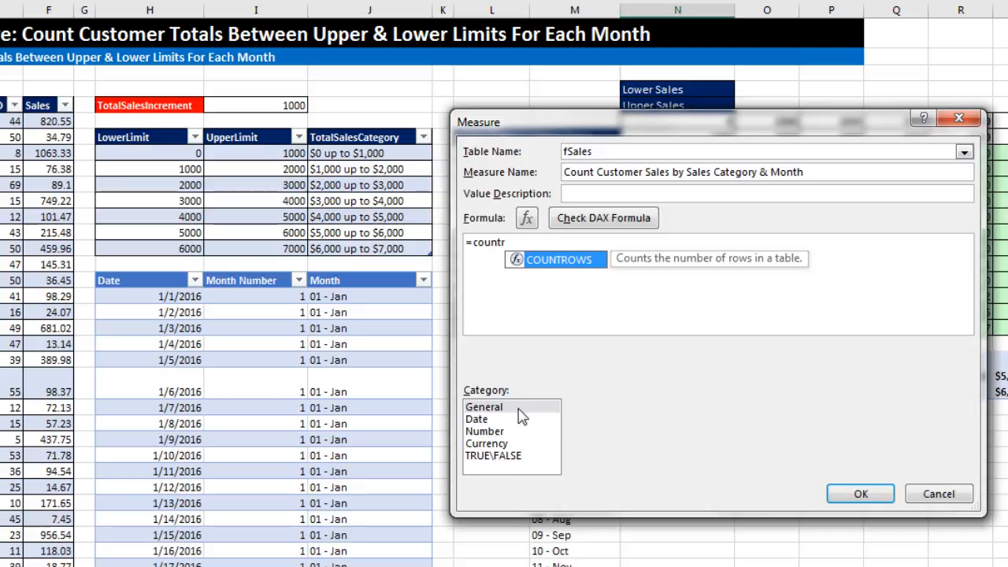
{"action": "key", "text": "Tab"}
{"action": "type", "text": "("}
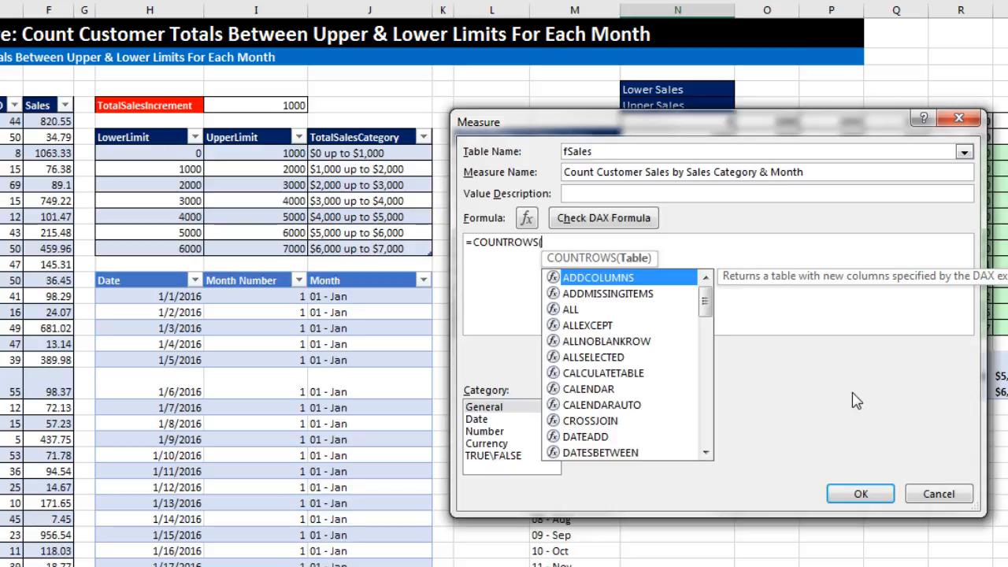
{"action": "type", "text": "dCustomer"}
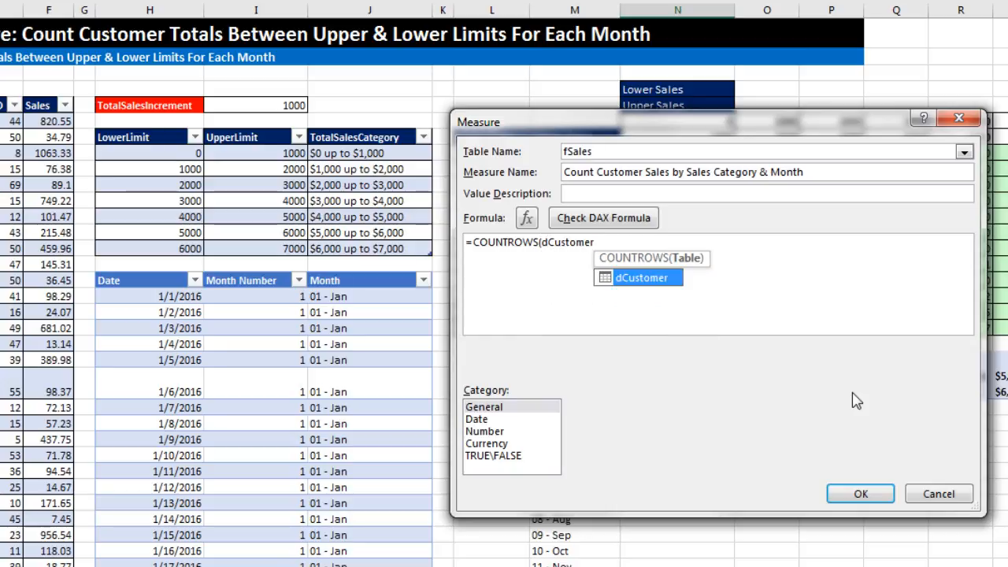
{"action": "left_click", "coordinate": [543, 247]}
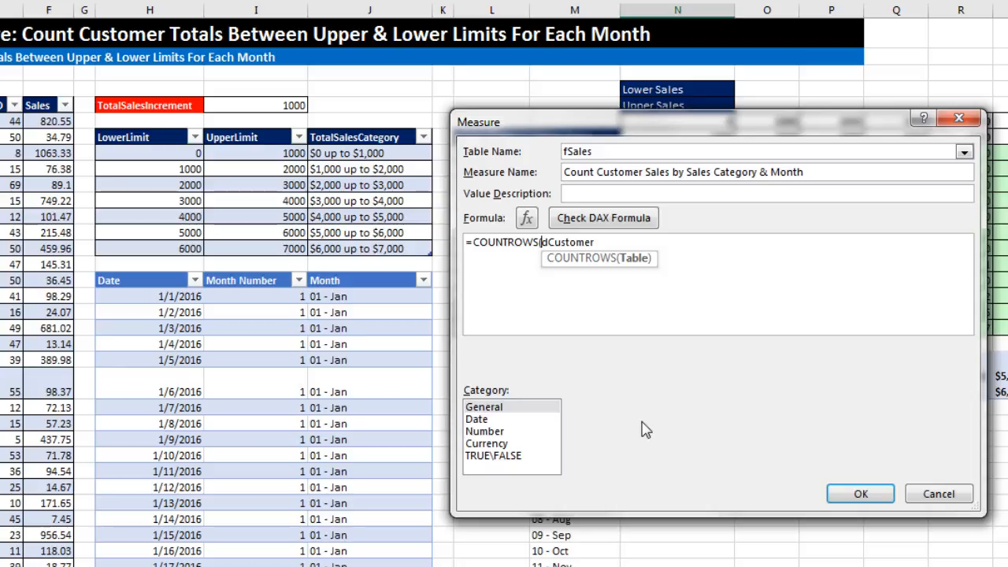
{"action": "type", "text": "FILTER("}
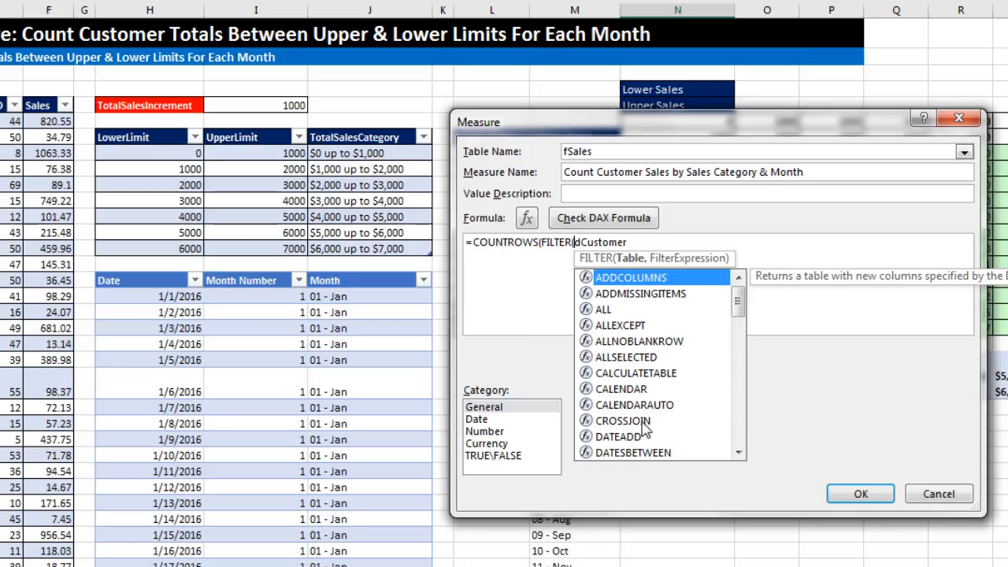
{"action": "left_click", "coordinate": [643, 242]}
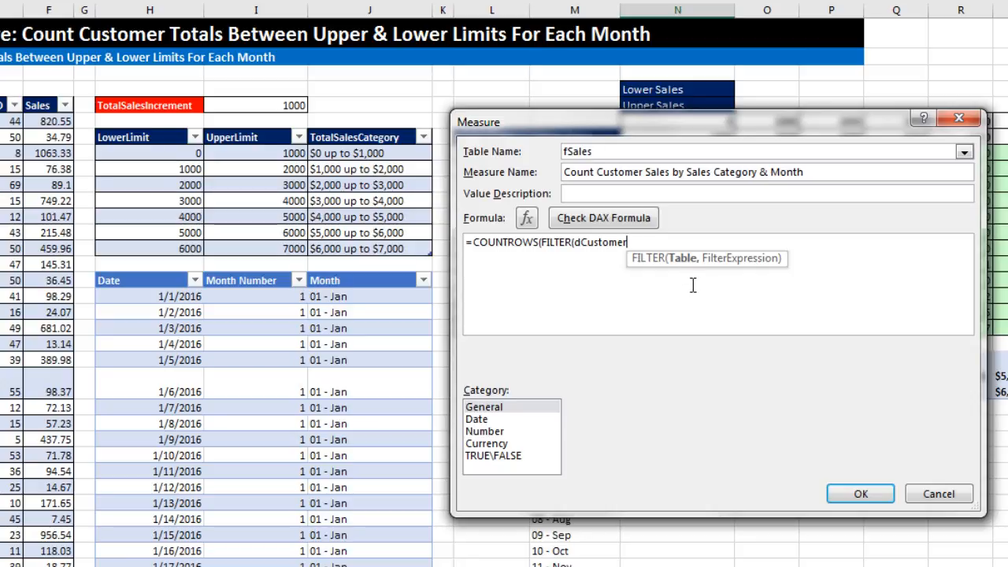
{"action": "type", "text": ","}
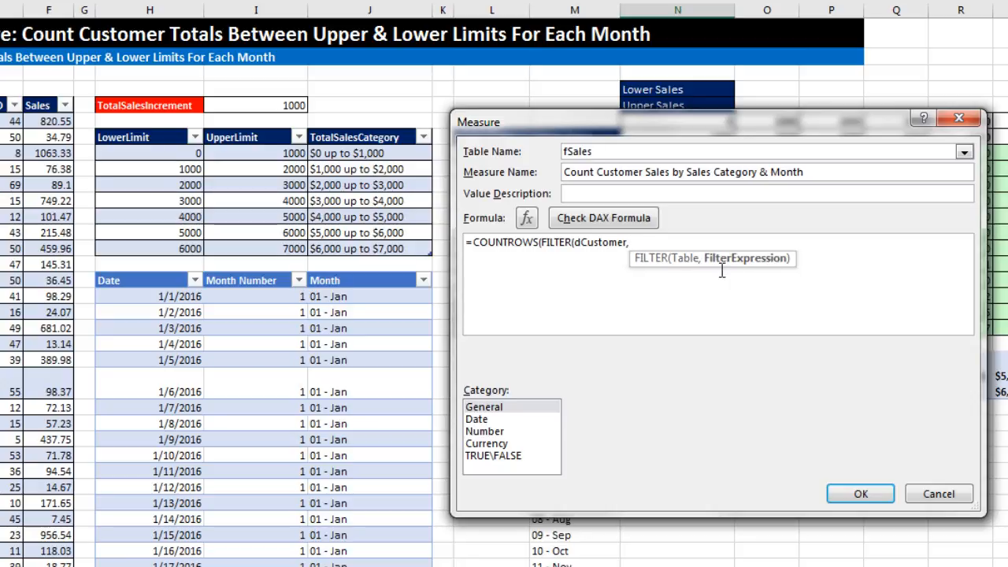
Step: Start the filter expression with the [Total Sales] measure and reposition the measure dialog so the PivotTable's month rows can be seen
{"action": "left_click", "coordinate": [595, 246]}
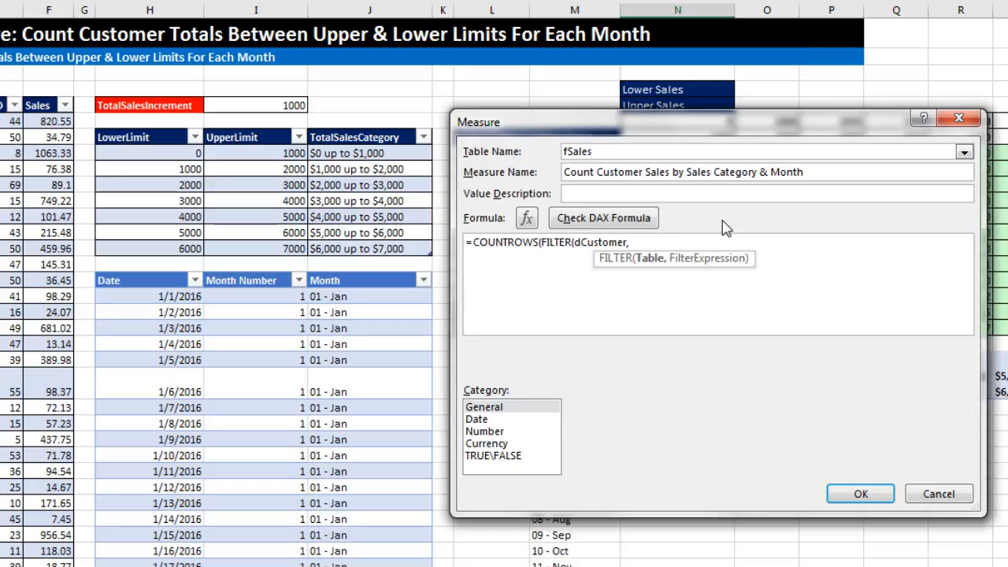
{"action": "left_click", "coordinate": [659, 244]}
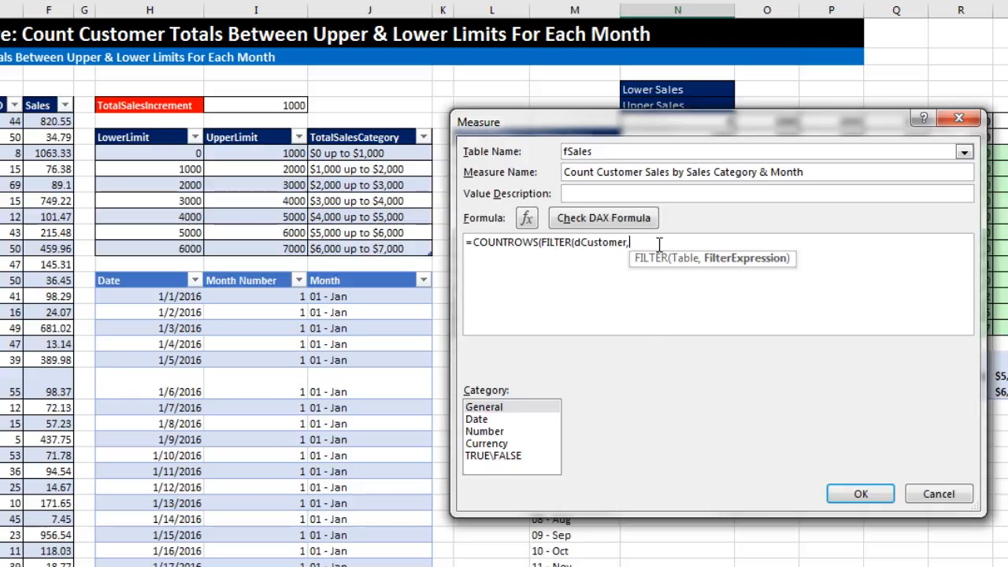
{"action": "type", "text": "t"}
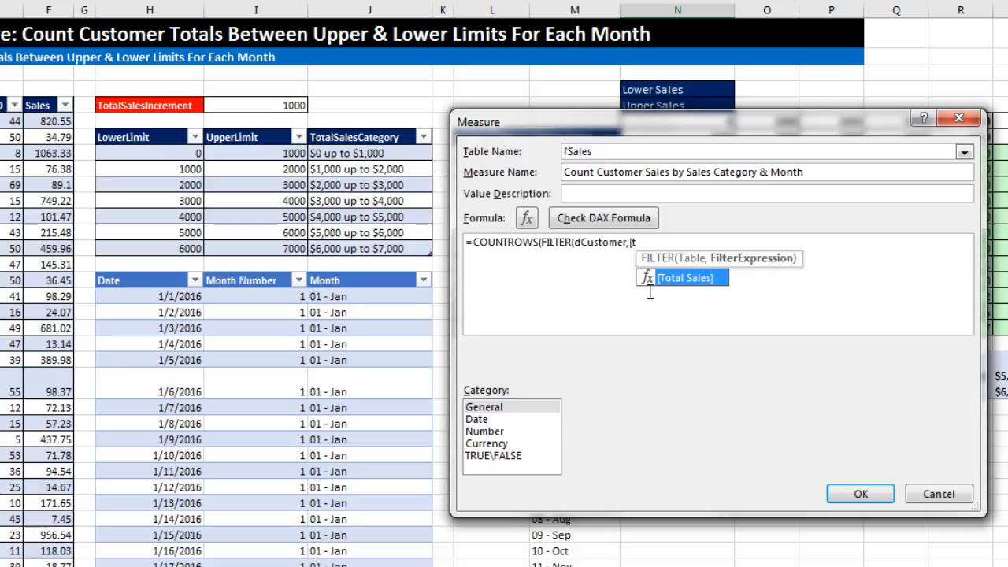
{"action": "key", "text": "Tab"}
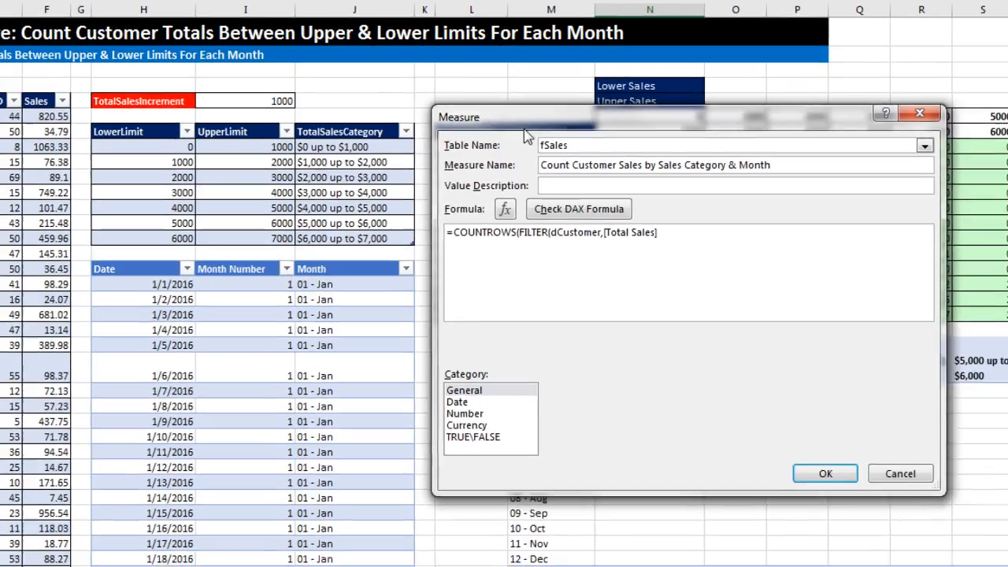
{"action": "left_click_drag", "start_coordinate": [524, 125], "coordinate": [850, 253]}
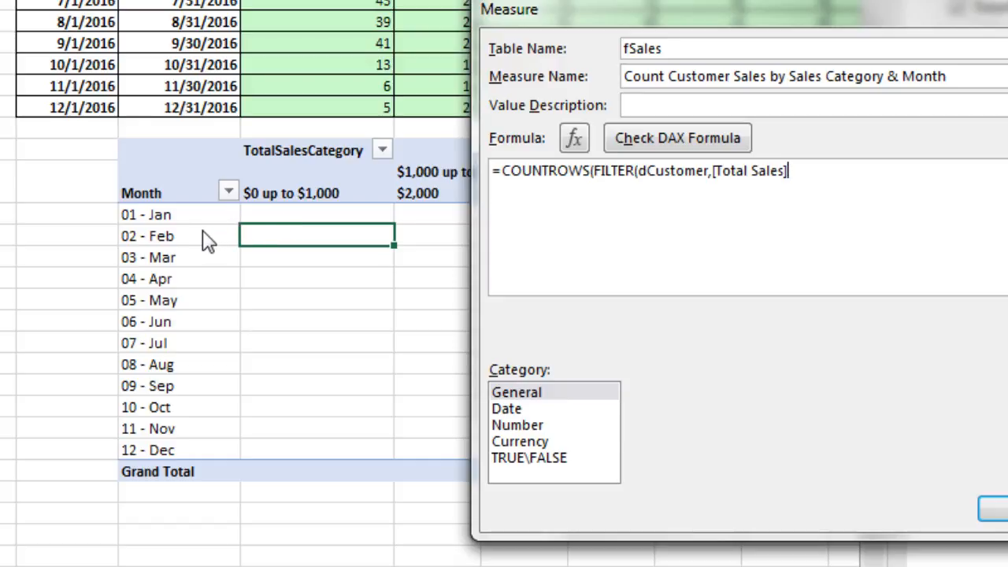
Step: Make the filter expression require [Total Sales] to be greater than the MIN of disSalesCategory[LowerLimit]
{"action": "left_click_drag", "start_coordinate": [660, 19], "coordinate": [598, 25]}
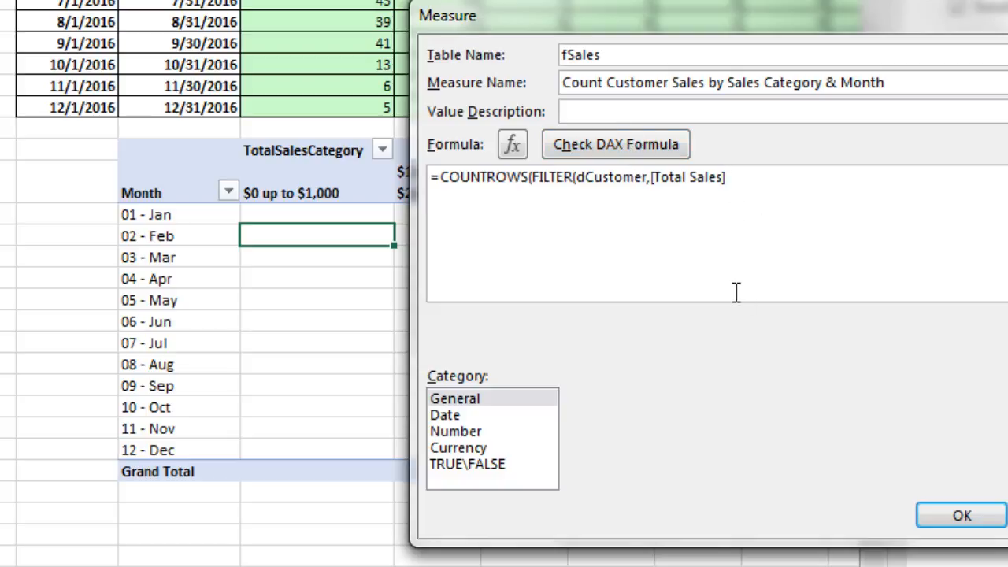
{"action": "type", "text": ">"}
{"action": "type", "text": "min"}
{"action": "key", "text": "Tab"}
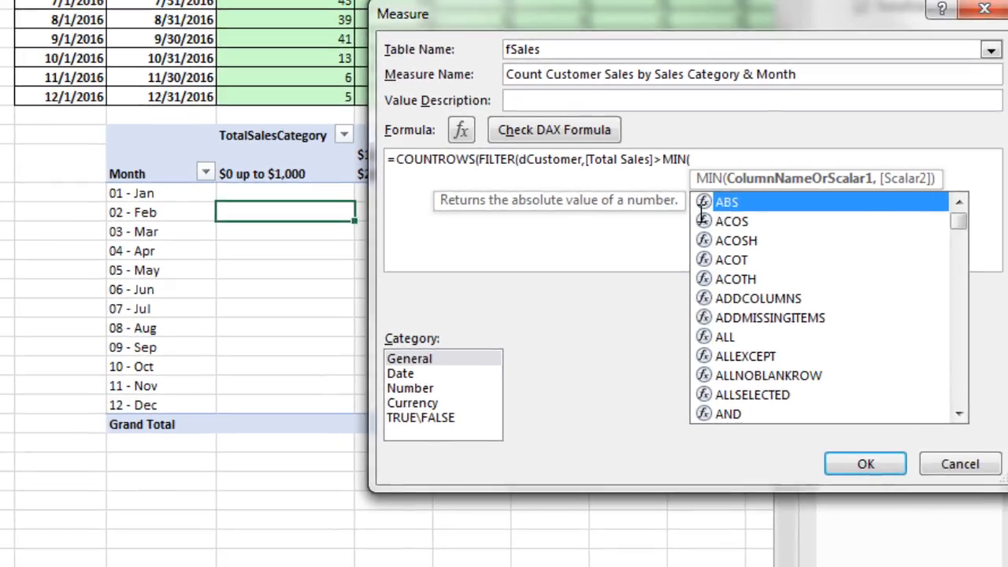
{"action": "type", "text": "dis"}
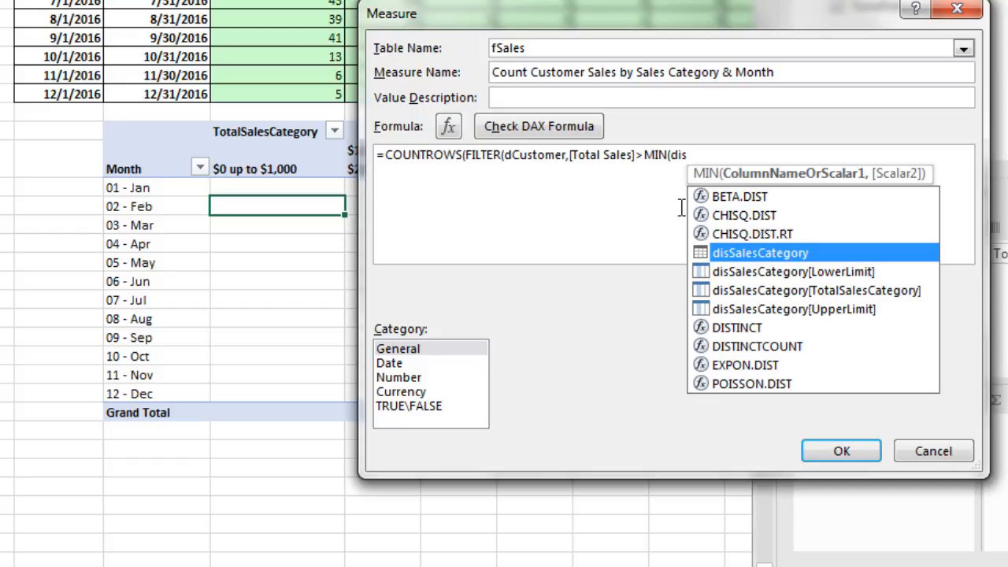
{"action": "key", "text": "Down"}
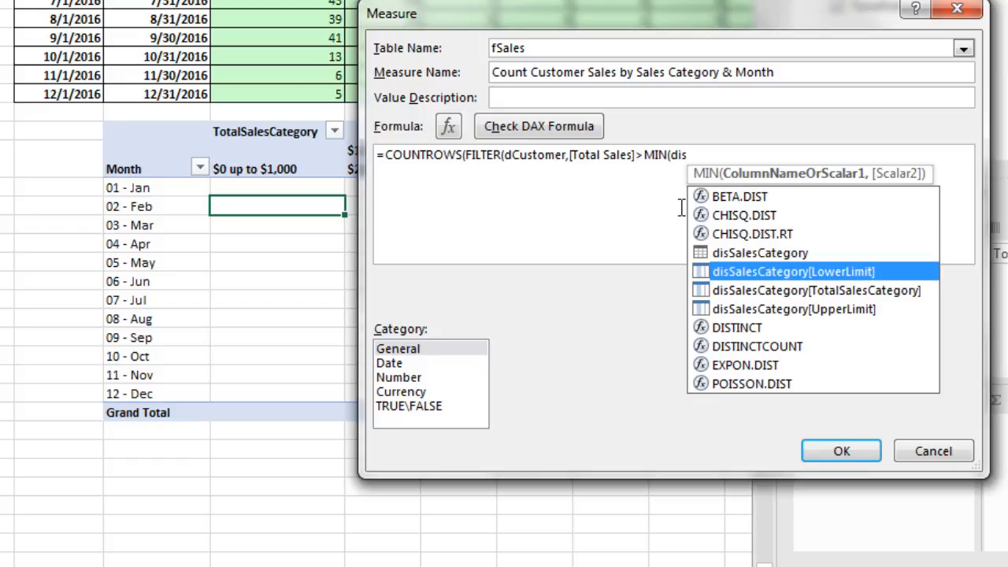
{"action": "key", "text": "Tab"}
{"action": "type", "text": ")"}
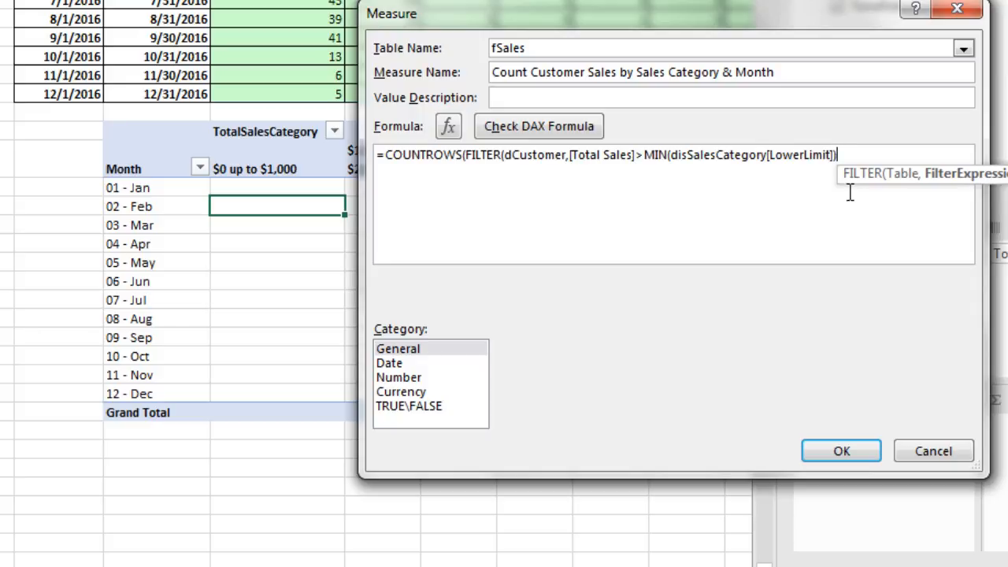
Step: Extend the filter expression with an && condition that begins with [Total Sales] and the <= operator
{"action": "left_click_drag", "start_coordinate": [844, 177], "coordinate": [597, 203]}
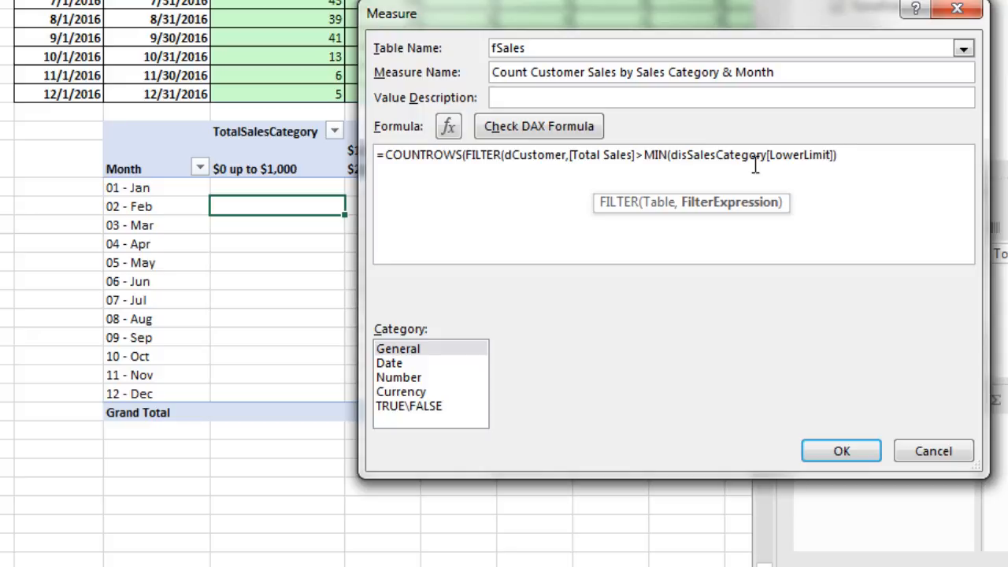
{"action": "left_click", "coordinate": [569, 161]}
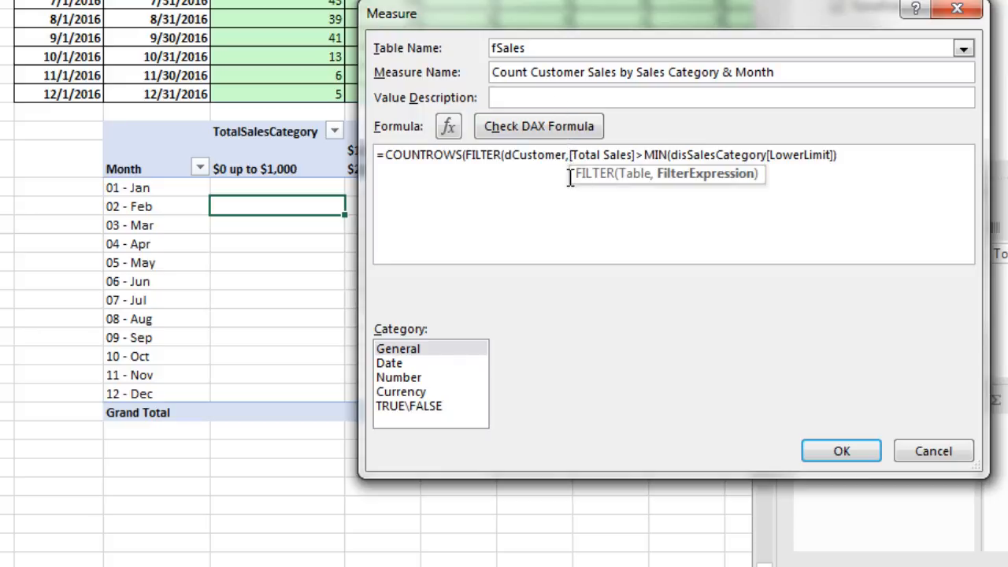
{"action": "left_click", "coordinate": [854, 156]}
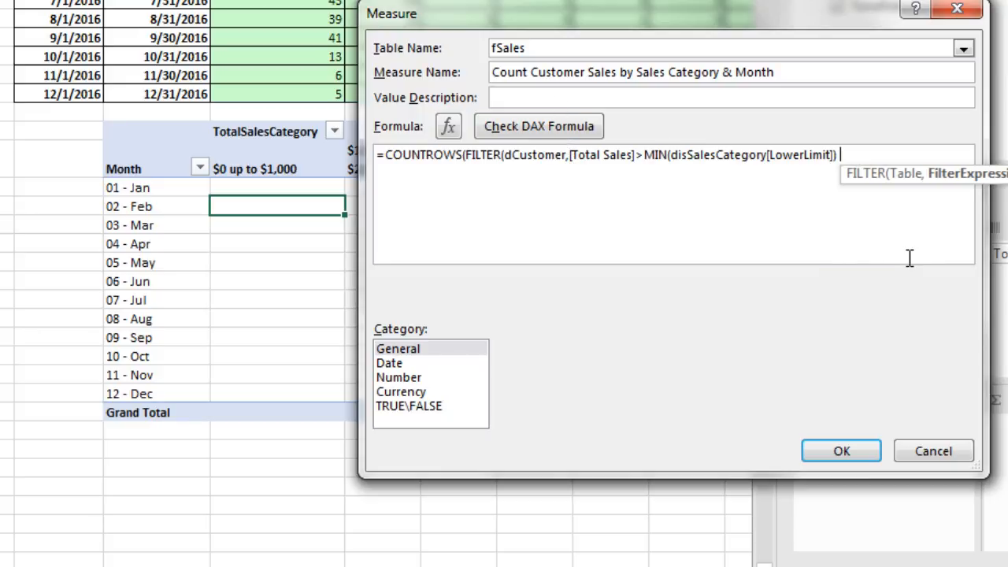
{"action": "type", "text": "&&"}
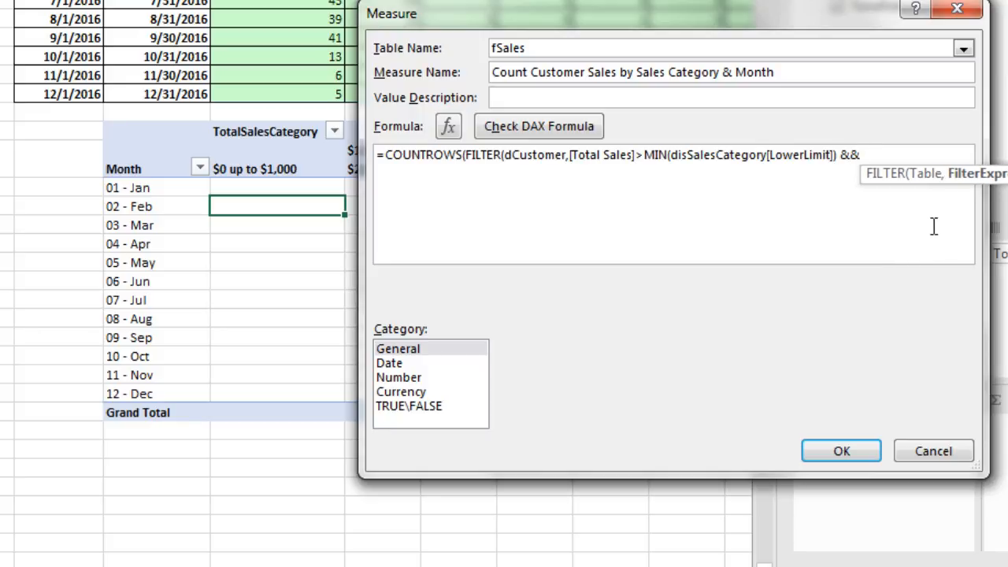
{"action": "left_click_drag", "start_coordinate": [941, 179], "coordinate": [728, 198]}
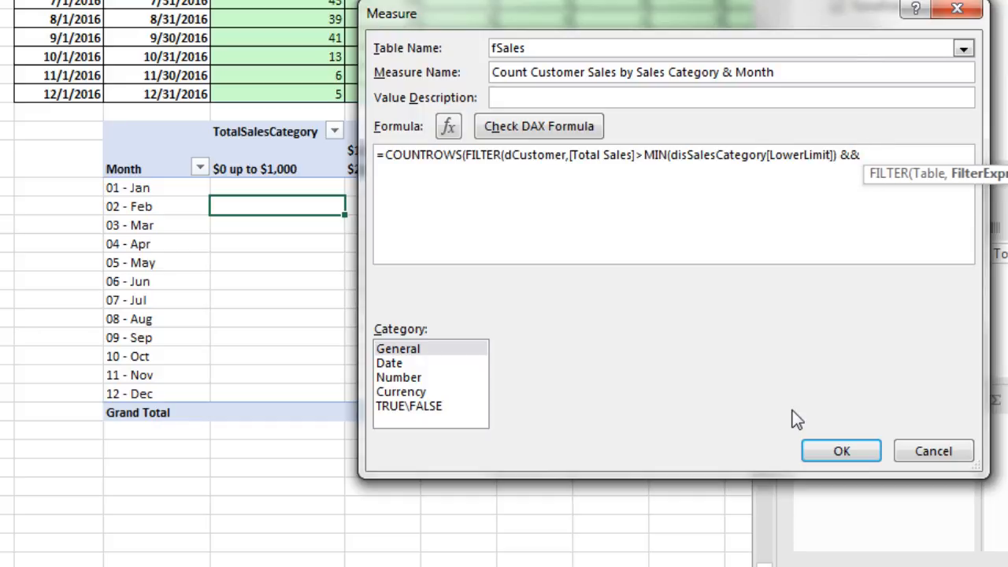
{"action": "type", "text": "[t"}
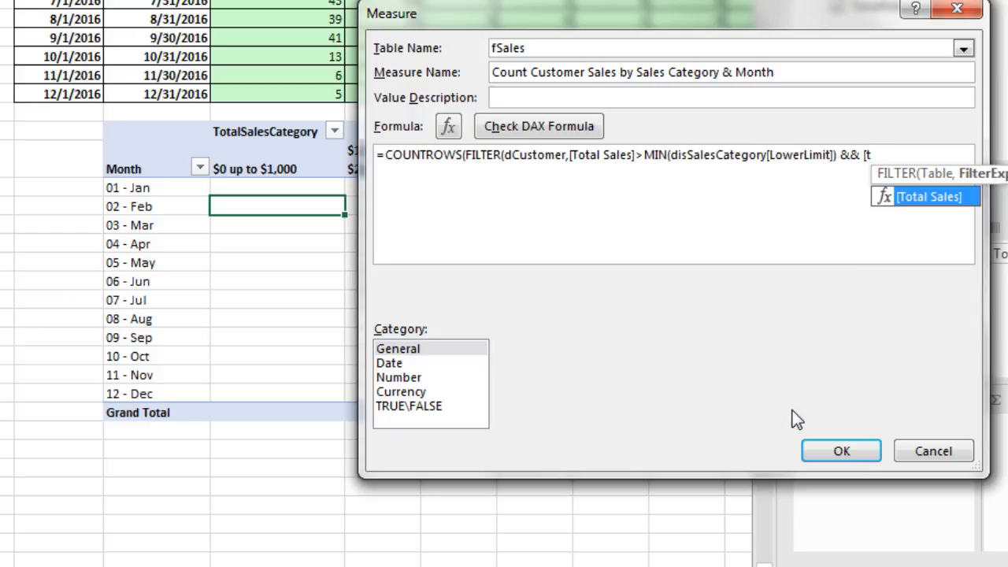
{"action": "key", "text": "Tab"}
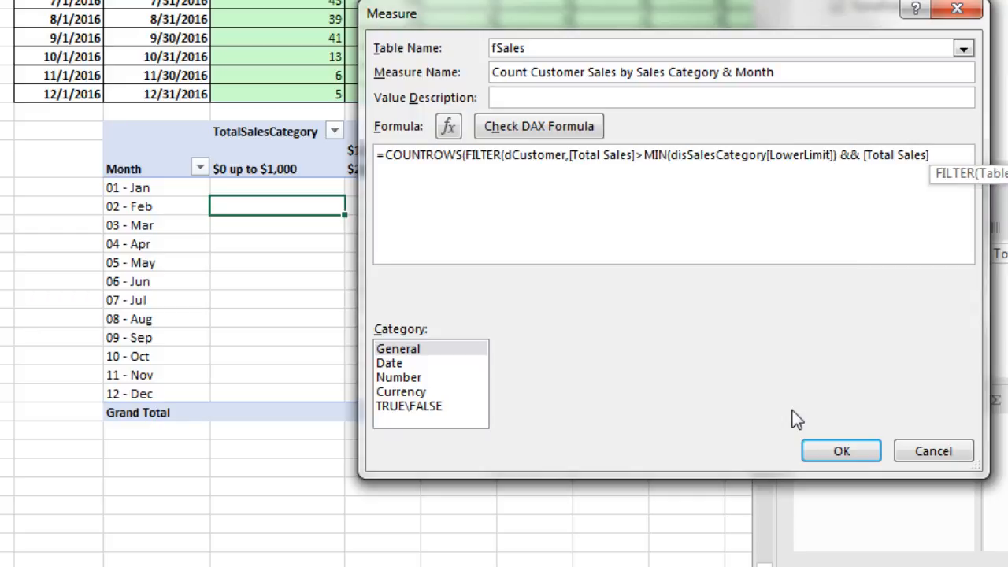
{"action": "type", "text": "<="}
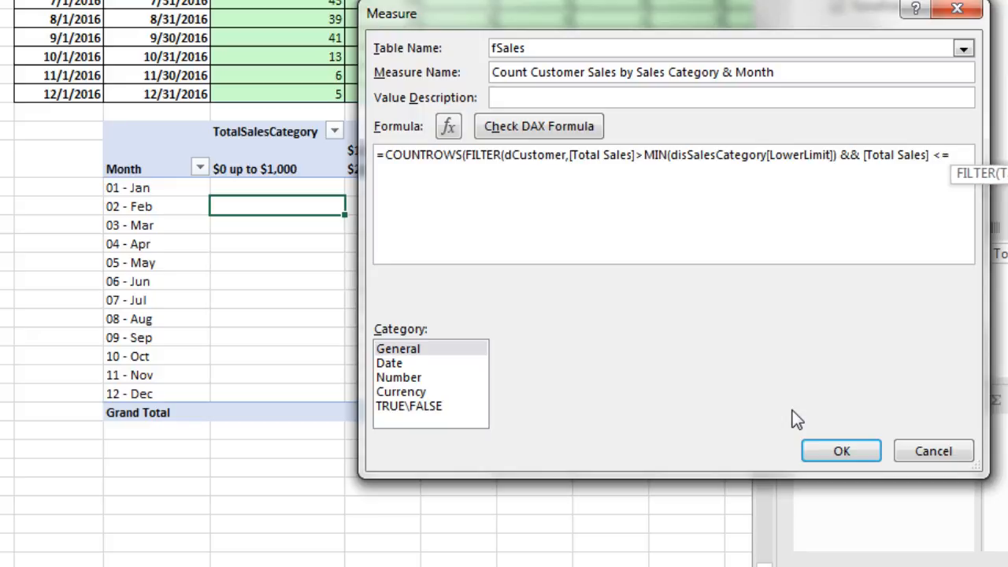
Step: Complete the second condition with the MAX of disSalesCategory[UpperLimit] as its upper bound
{"action": "type", "text": " MAX"}
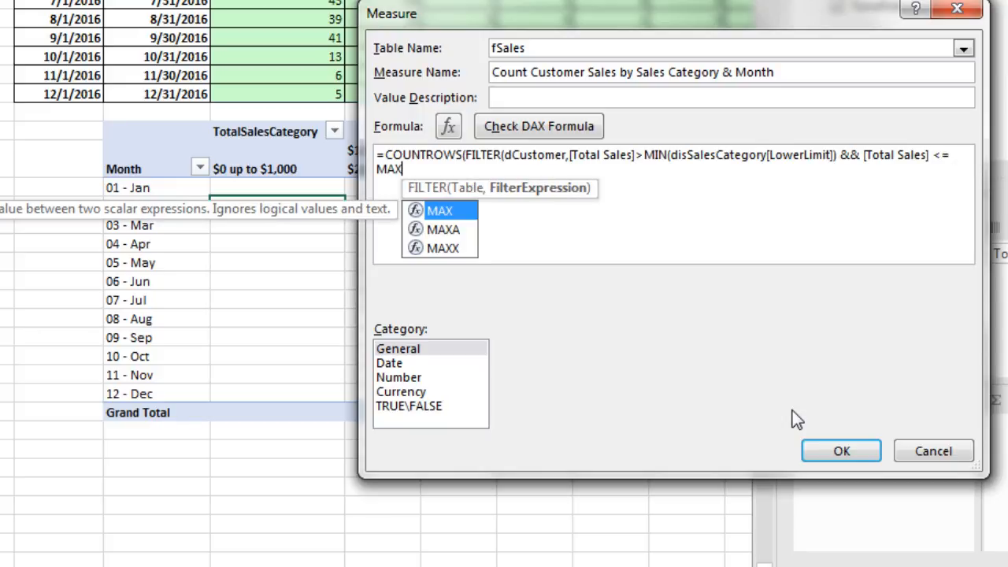
{"action": "type", "text": "(dis"}
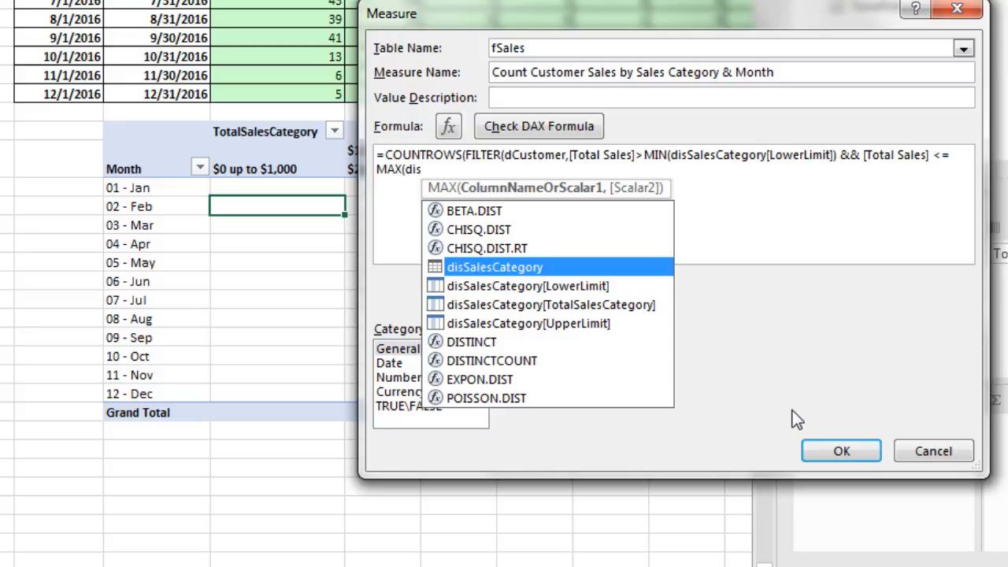
{"action": "key", "text": "Down"}
{"action": "key", "text": "Down"}
{"action": "key", "text": "Down"}
{"action": "key", "text": "Tab"}
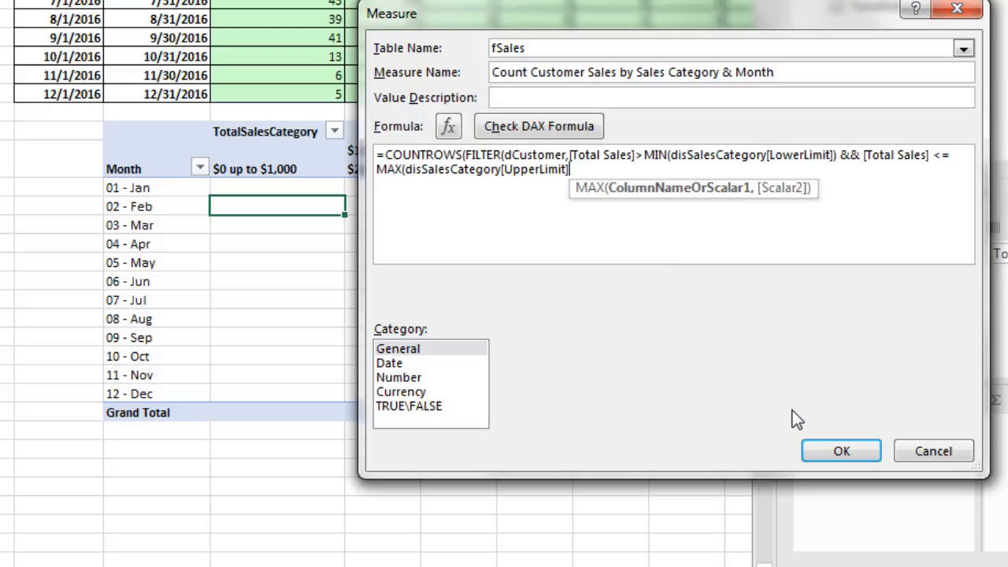
{"action": "type", "text": ")"}
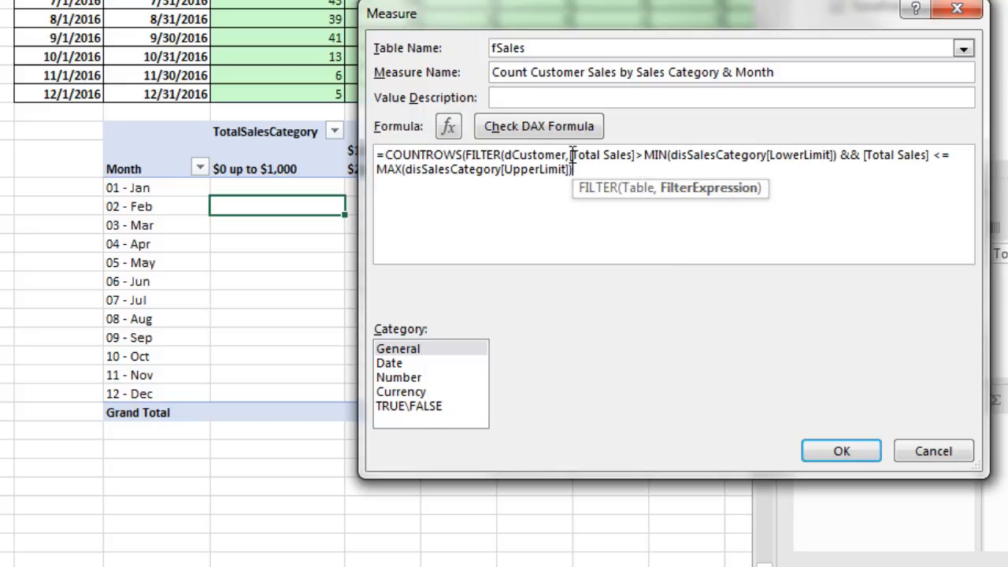
Step: Close the FILTER and COUNTROWS functions in the formula and save the measure
{"action": "left_click_drag", "start_coordinate": [570, 155], "coordinate": [587, 175]}
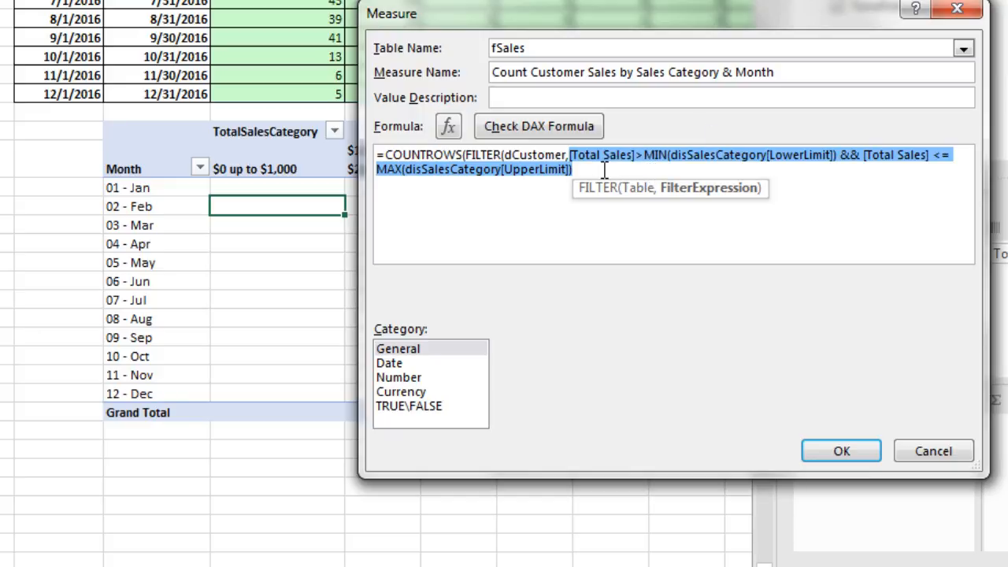
{"action": "left_click", "coordinate": [675, 214]}
{"action": "type", "text": ")"}
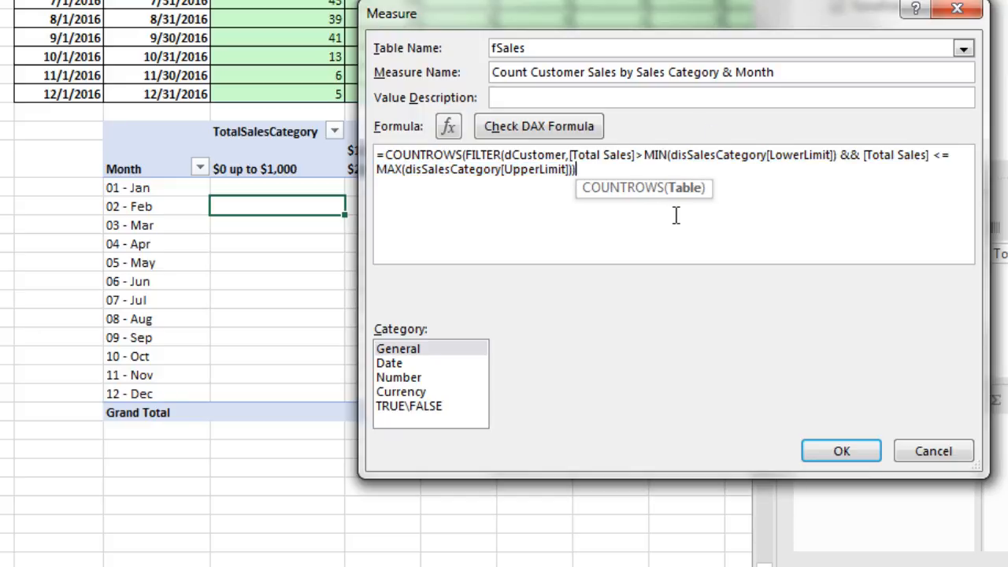
{"action": "mouse_move", "coordinate": [461, 170]}
{"action": "left_mouse_down"}
{"action": "mouse_move", "coordinate": [570, 170]}
{"action": "mouse_move", "coordinate": [522, 155]}
{"action": "mouse_move", "coordinate": [470, 157]}
{"action": "left_mouse_up"}
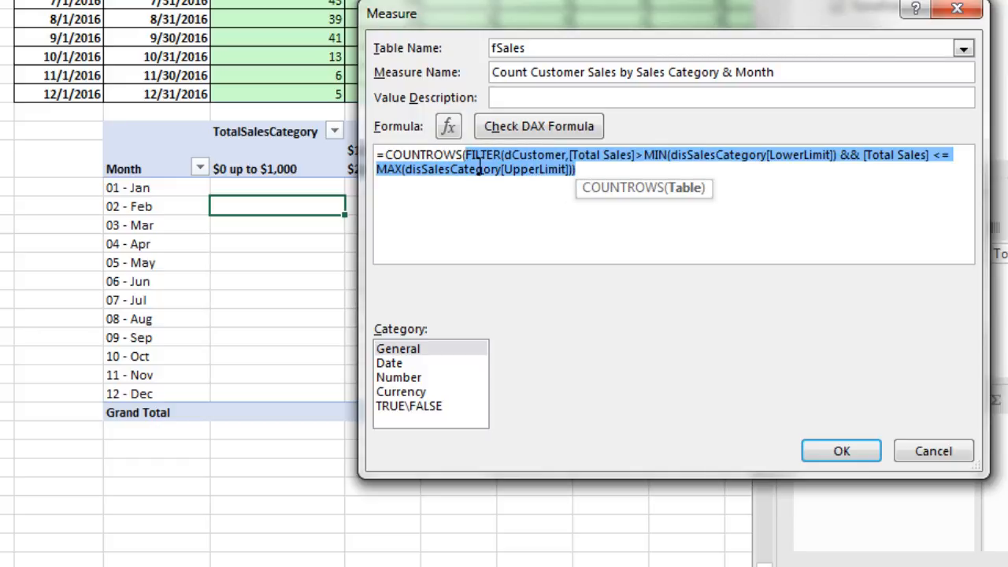
{"action": "left_click", "coordinate": [597, 178]}
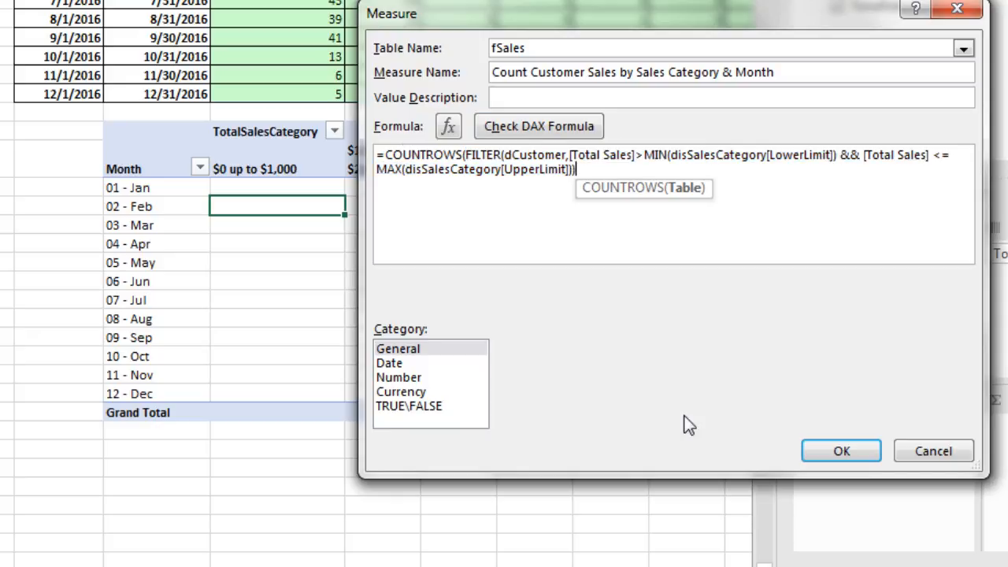
{"action": "type", "text": ")"}
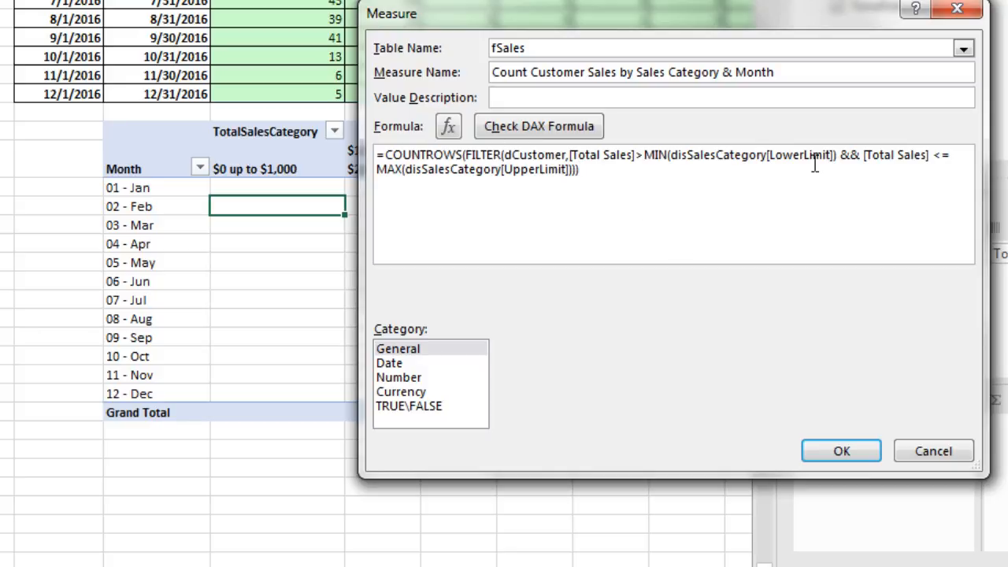
{"action": "left_click", "coordinate": [840, 451]}
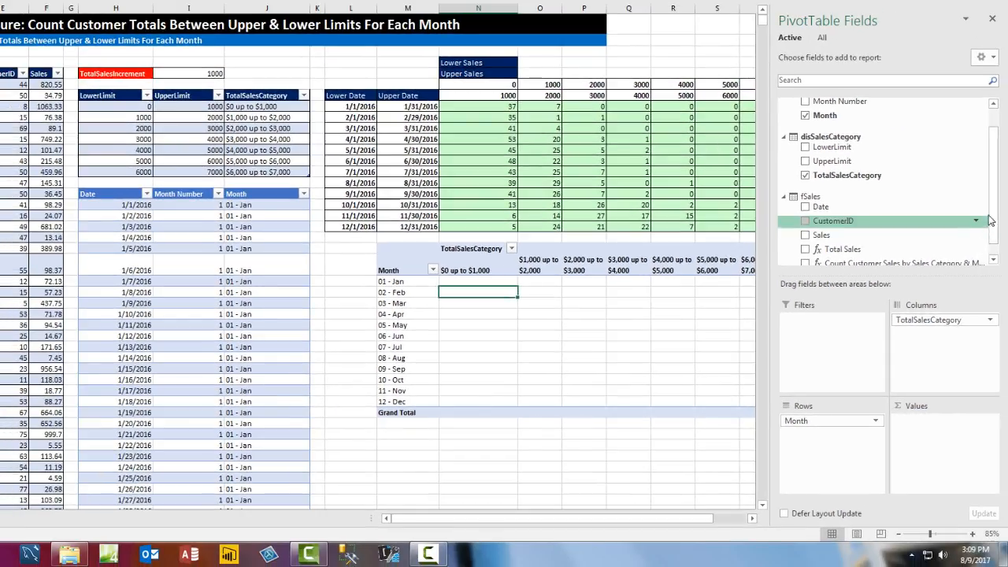
Step: Add the "Count Customer Sales by Sales Category & Month" measure to the PivotTable's values and bring the whole PivotTable into view
{"action": "scroll", "coordinate": [989, 226], "scroll_direction": "down", "scroll_amount": 1}
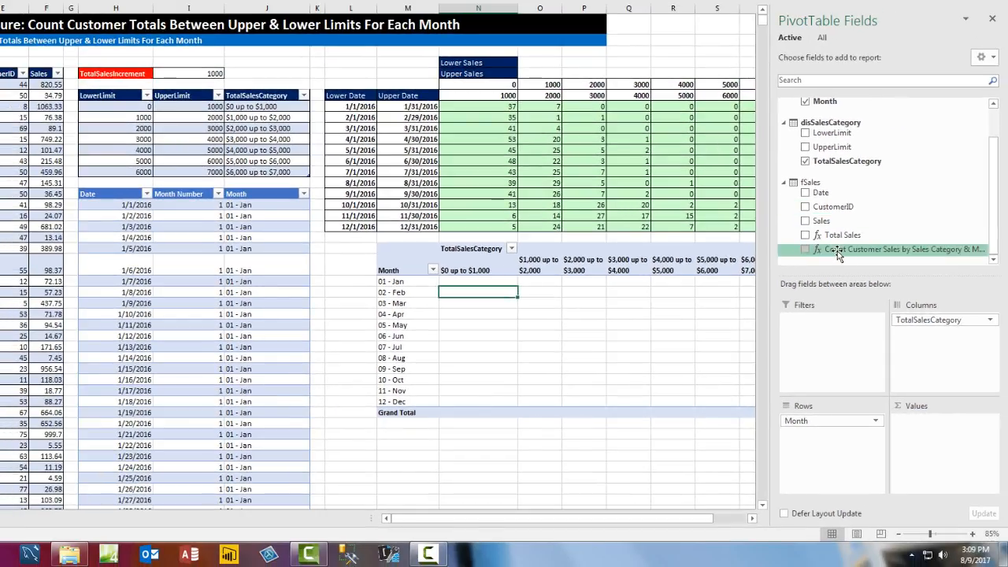
{"action": "left_click_drag", "start_coordinate": [837, 254], "coordinate": [918, 440]}
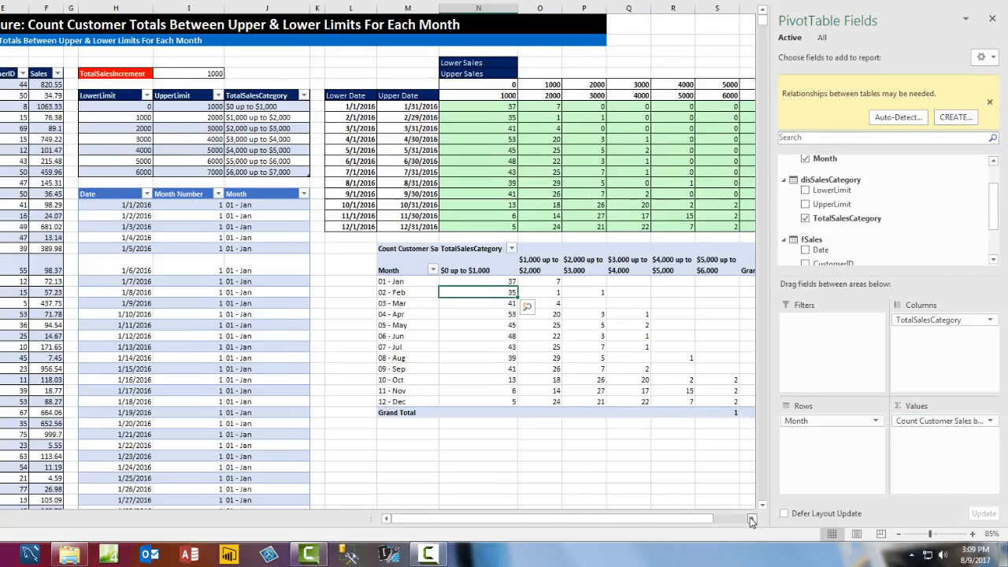
{"action": "left_click", "coordinate": [752, 520]}
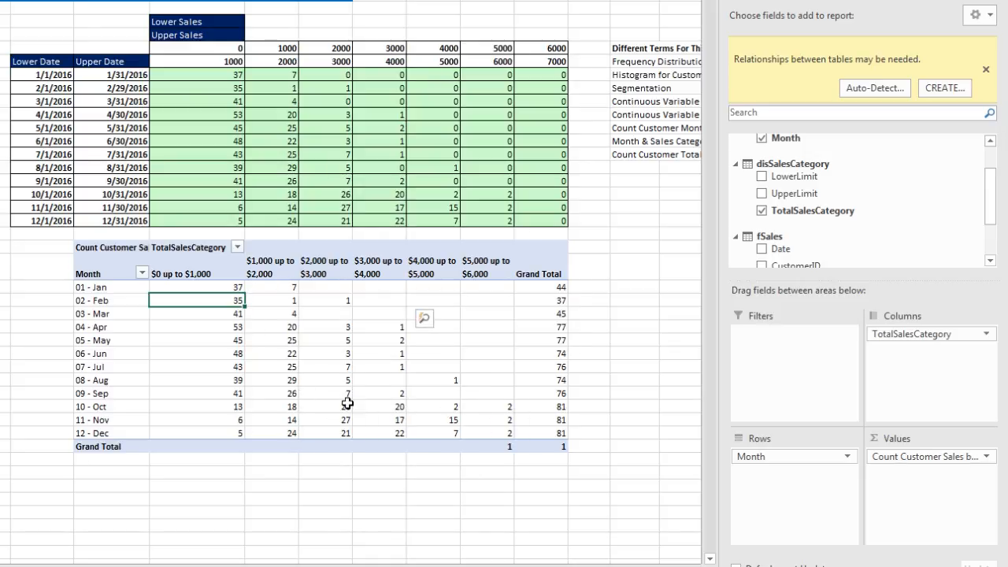
Step: Turn off the PivotTable's grand totals for both rows and columns
{"action": "left_click", "coordinate": [82, 340]}
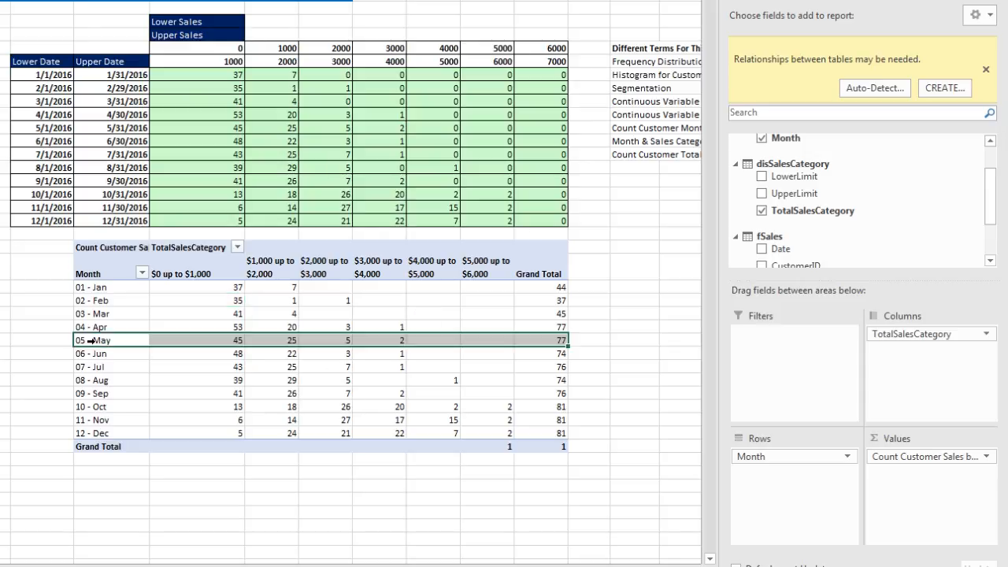
{"action": "left_click", "coordinate": [379, 340]}
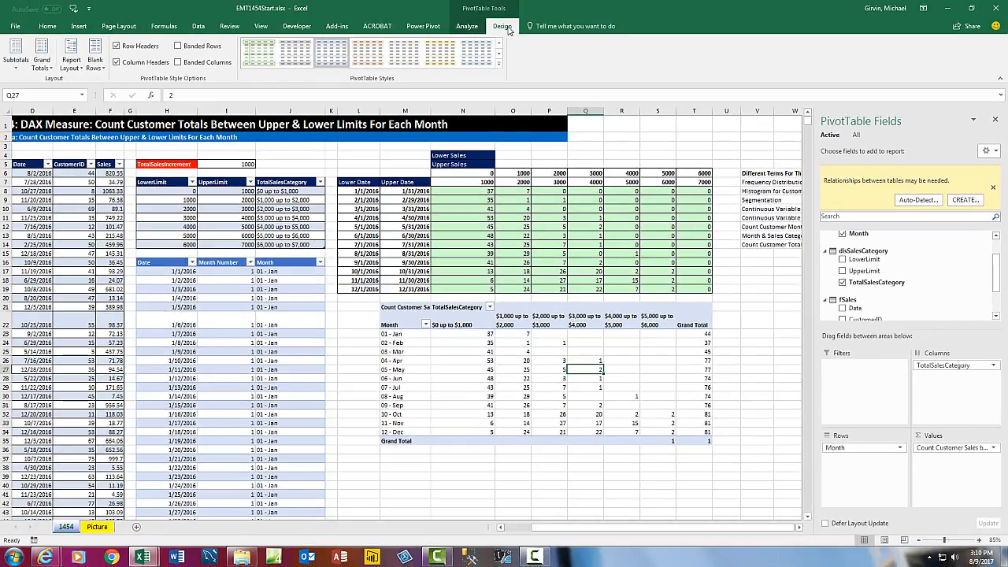
{"action": "left_click", "coordinate": [42, 57]}
{"action": "left_click", "coordinate": [76, 87]}
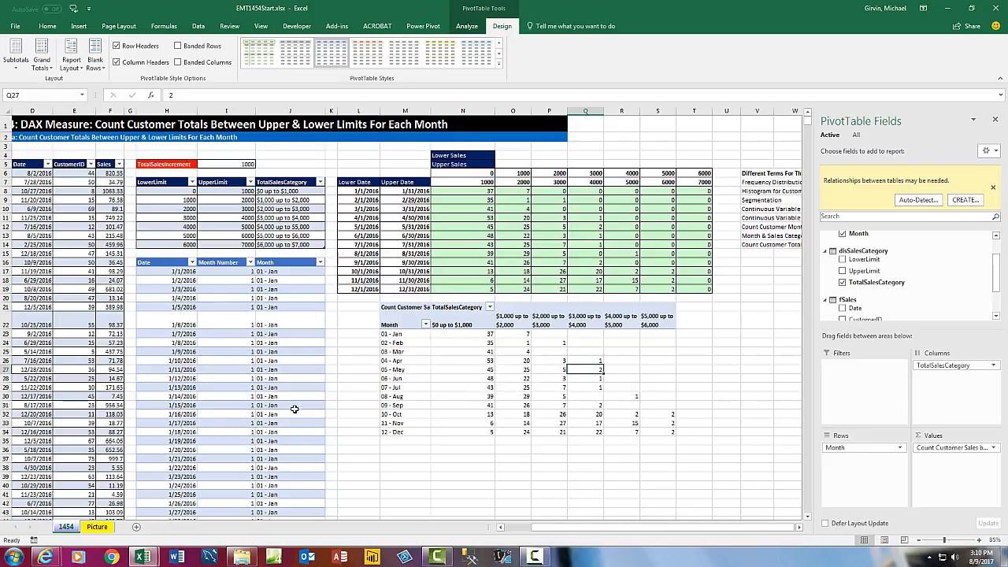
Step: Hide columns E and F on the Picture sheet so only the customer columns stand beside the formula picture
{"action": "left_click", "coordinate": [97, 527]}
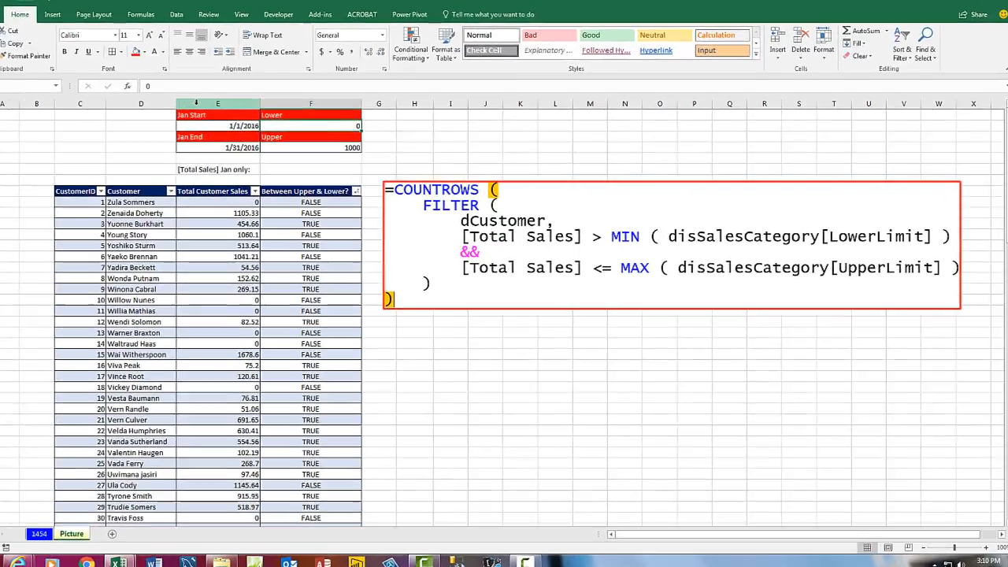
{"action": "left_click_drag", "start_coordinate": [243, 111], "coordinate": [329, 111]}
{"action": "right_click", "coordinate": [329, 111]}
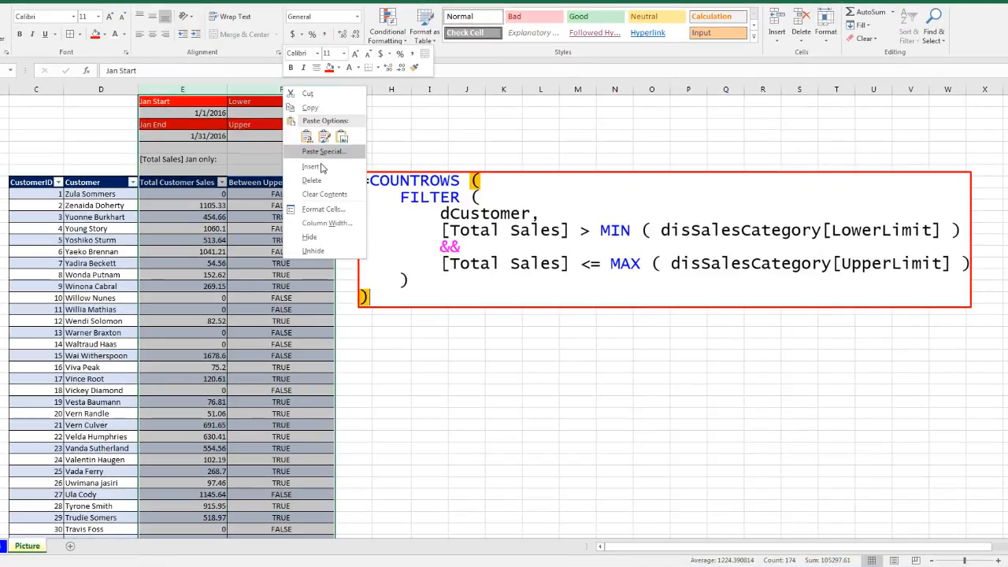
{"action": "left_click", "coordinate": [310, 236]}
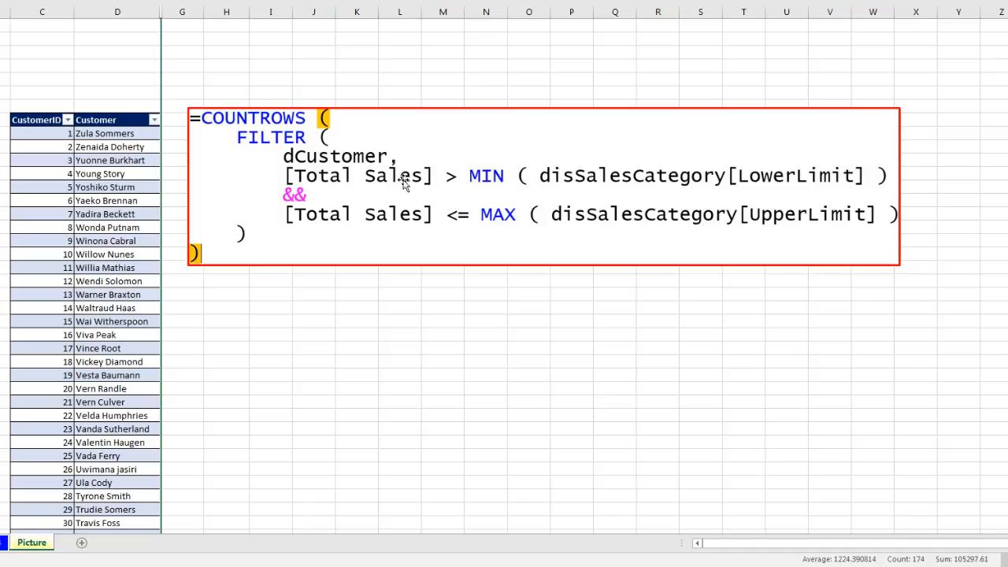
Step: Unhide the Total Customer Sales column beside the Customer column on the Picture sheet
{"action": "left_click_drag", "start_coordinate": [158, 11], "coordinate": [175, 11]}
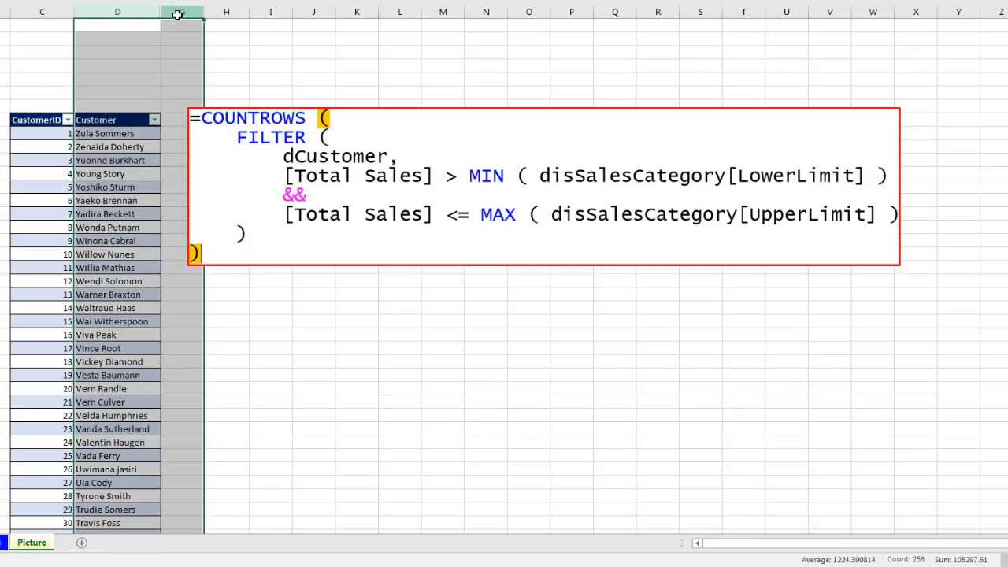
{"action": "right_click", "coordinate": [178, 11]}
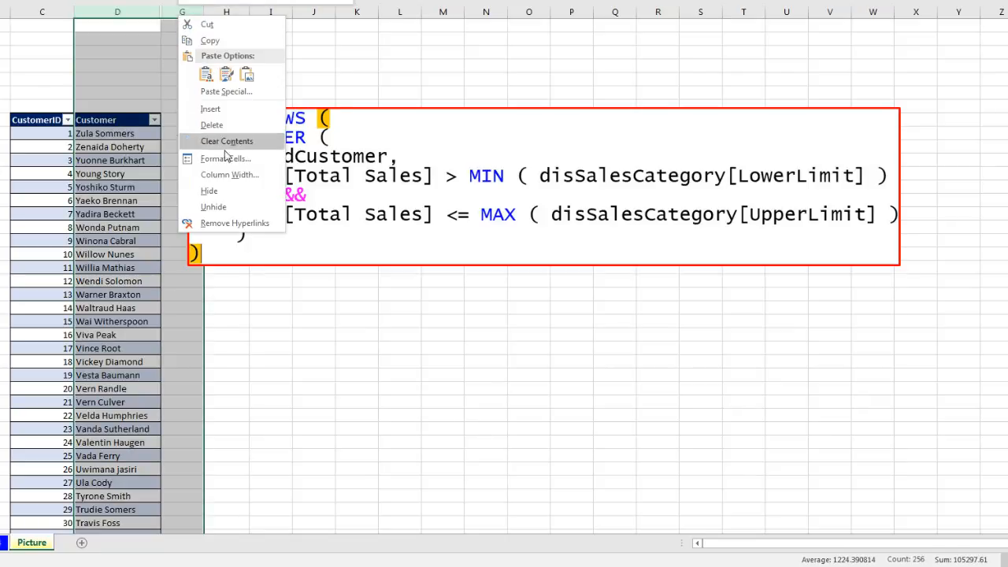
{"action": "left_click", "coordinate": [212, 207]}
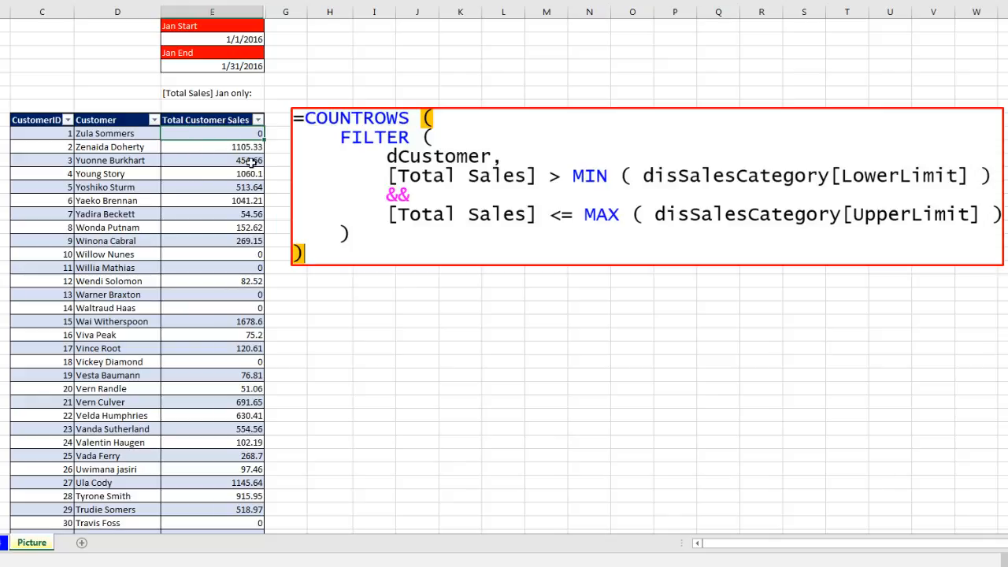
Step: Unhide the Between Upper & Lower? column on the Picture sheet and compare the first customers' sales with the limits
{"action": "left_click", "coordinate": [7, 544]}
{"action": "left_click", "coordinate": [503, 295]}
{"action": "left_click_drag", "start_coordinate": [254, 12], "coordinate": [281, 15]}
{"action": "right_click", "coordinate": [281, 15]}
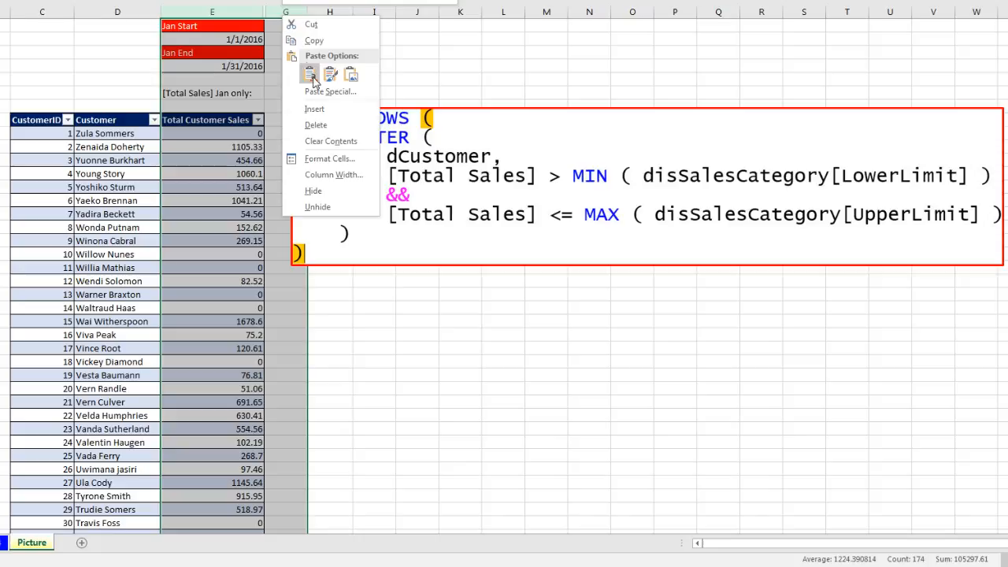
{"action": "left_click", "coordinate": [318, 206]}
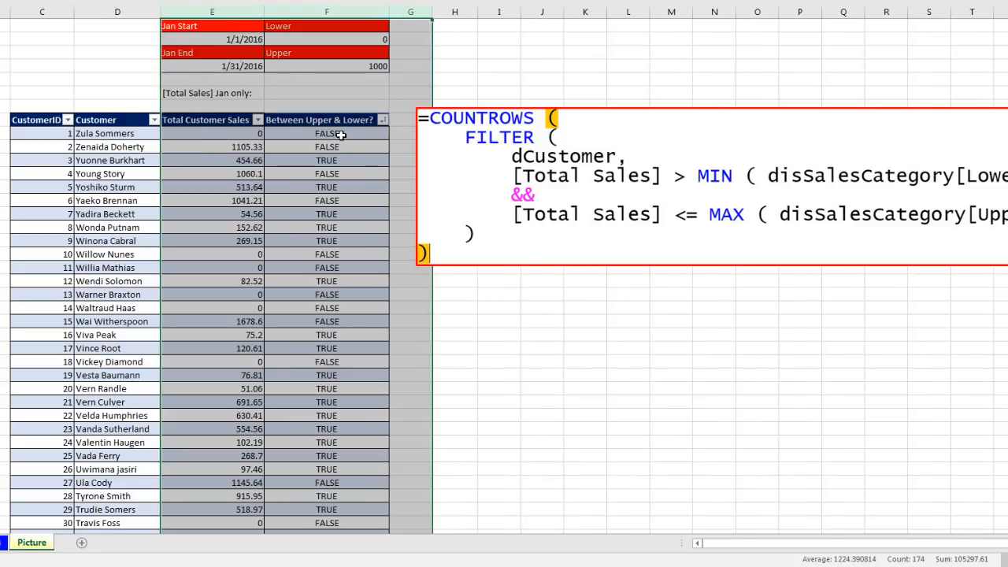
{"action": "left_click", "coordinate": [340, 135]}
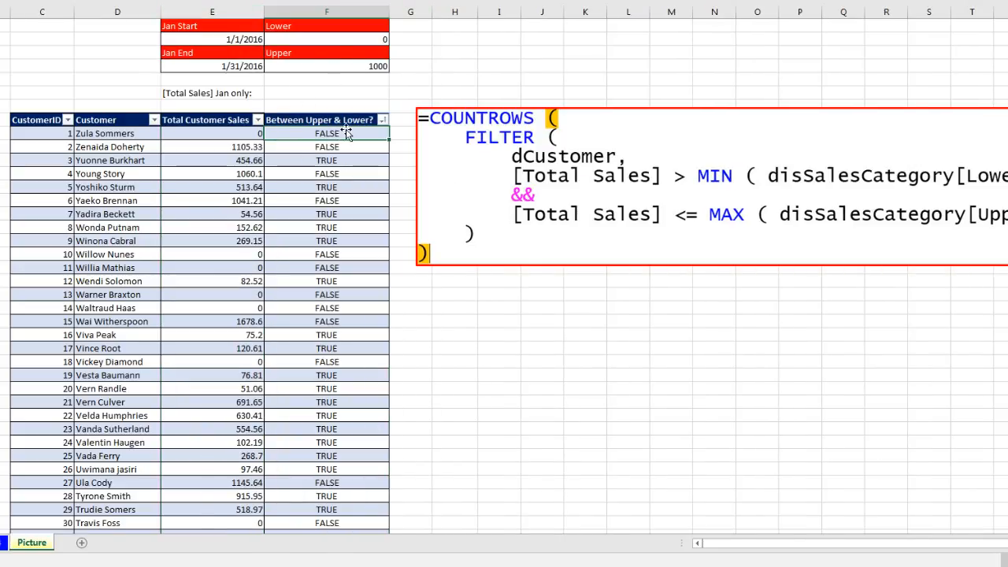
{"action": "left_click", "coordinate": [238, 151]}
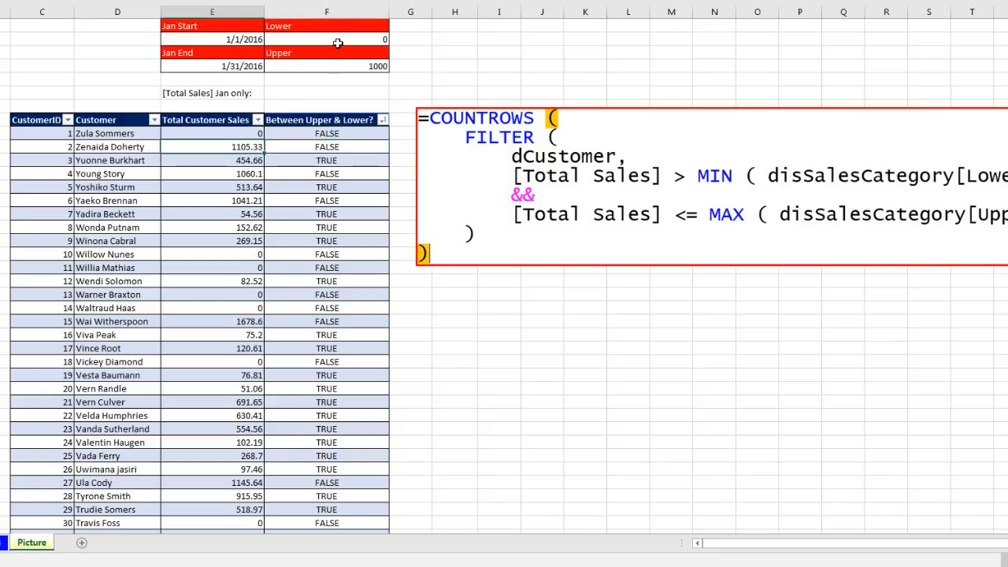
{"action": "left_click", "coordinate": [248, 163]}
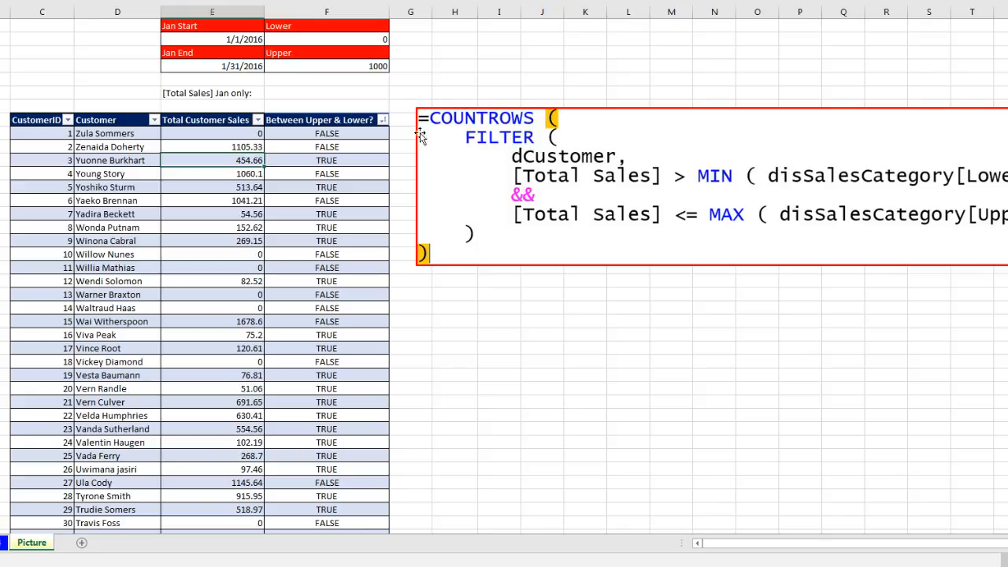
Step: Filter the Between Upper & Lower? column to TRUE only and check the count in the table's total row
{"action": "left_click", "coordinate": [382, 120]}
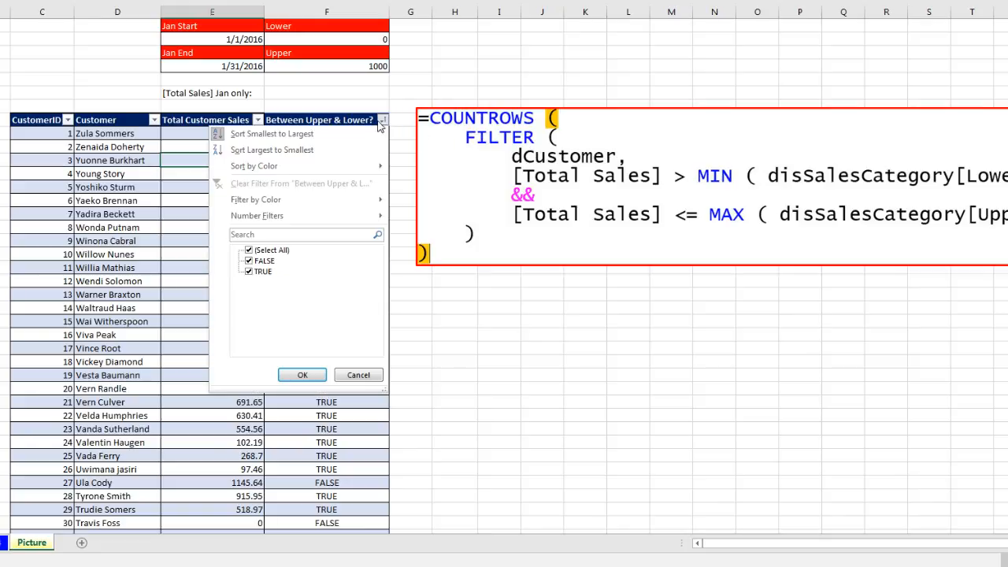
{"action": "left_click", "coordinate": [249, 250]}
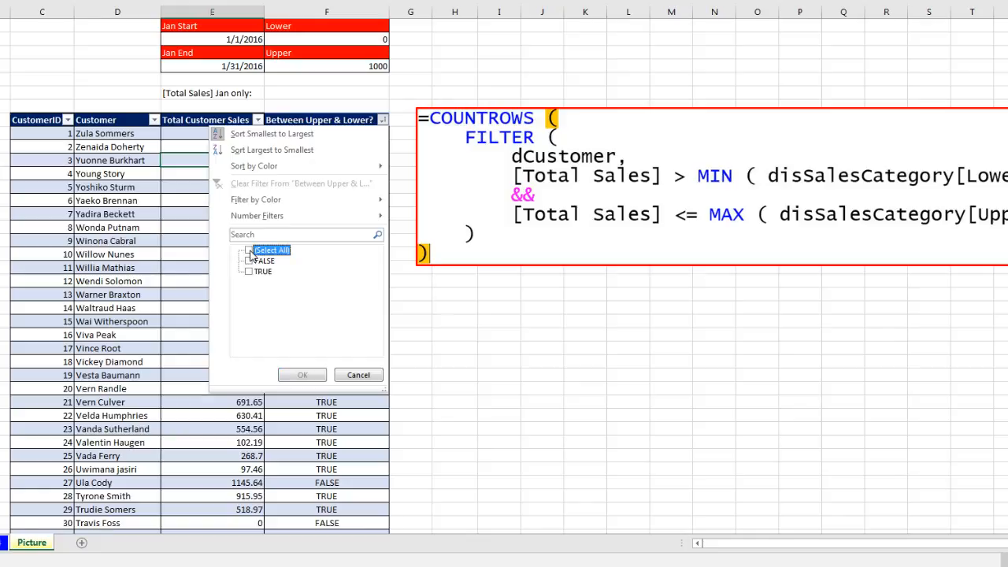
{"action": "left_click", "coordinate": [249, 272]}
{"action": "left_click", "coordinate": [303, 375]}
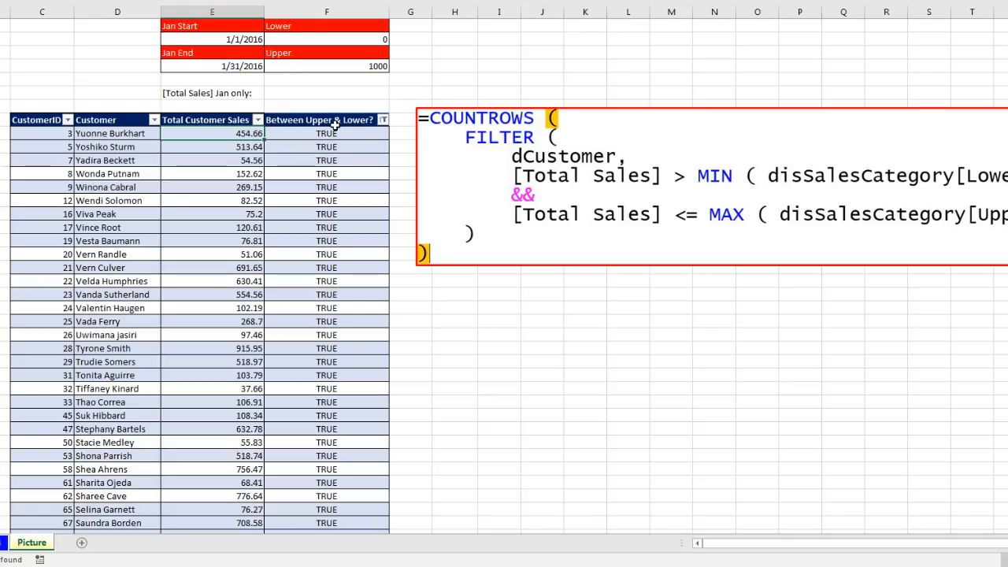
{"action": "scroll", "coordinate": [329, 417], "scroll_direction": "down", "scroll_amount": 5}
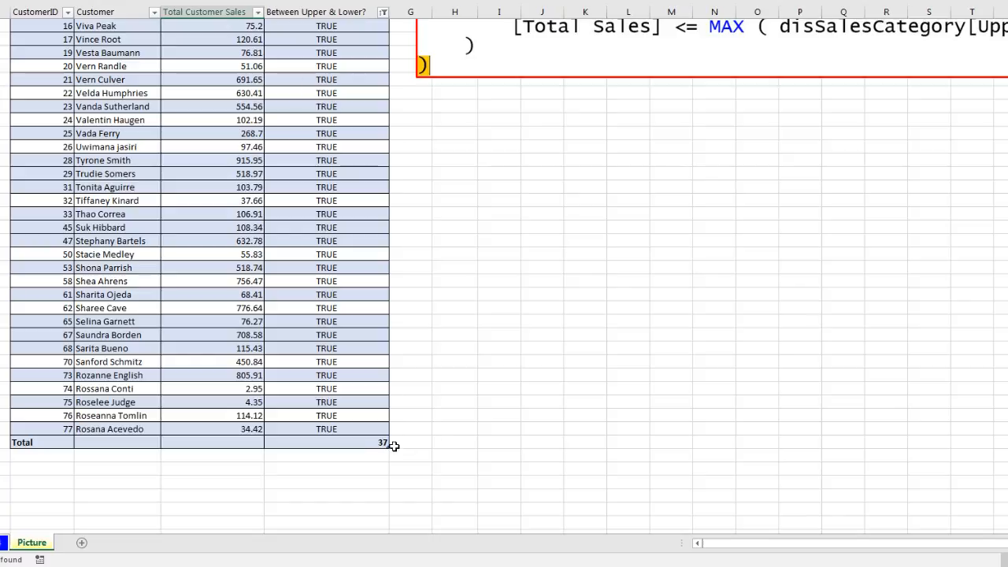
{"action": "scroll", "coordinate": [479, 396], "scroll_direction": "up", "scroll_amount": 5}
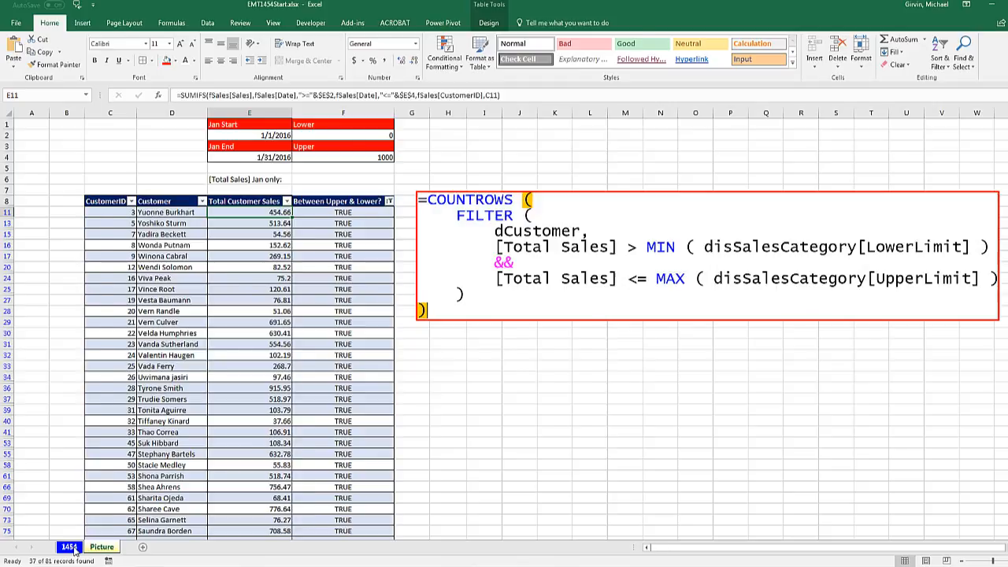
Step: Check the PivotTable's January counts on the 1454 sheet, and show all rows again in the Picture sheet's customer table
{"action": "left_click", "coordinate": [26, 544]}
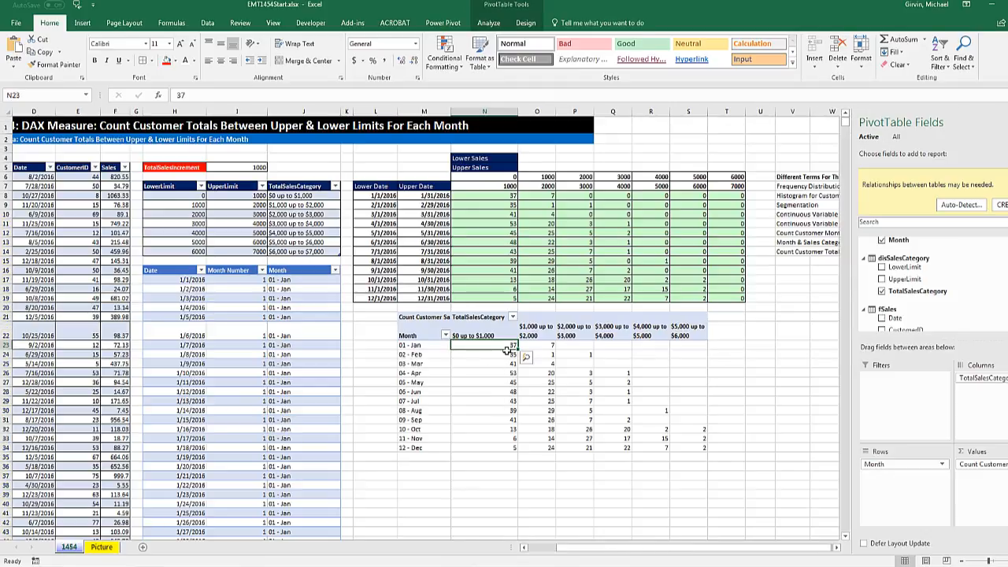
{"action": "left_click", "coordinate": [537, 345]}
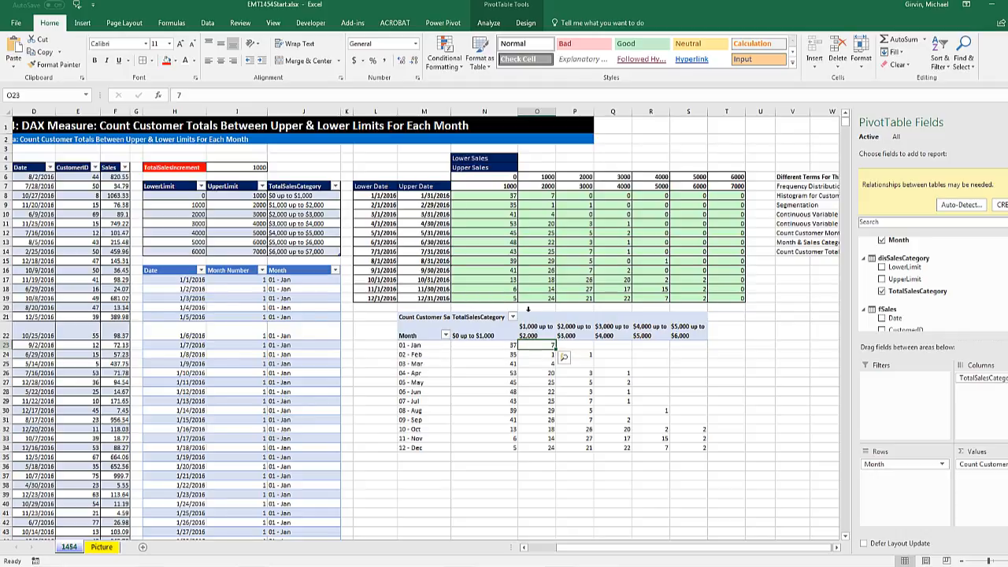
{"action": "left_click", "coordinate": [104, 549]}
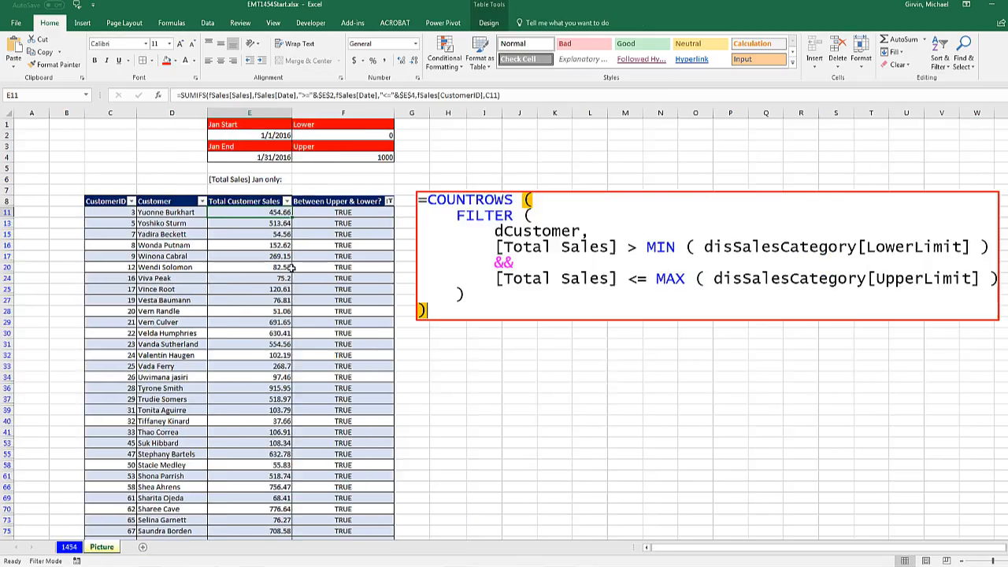
{"action": "left_click", "coordinate": [390, 203]}
{"action": "left_click", "coordinate": [285, 306]}
{"action": "left_click", "coordinate": [323, 410]}
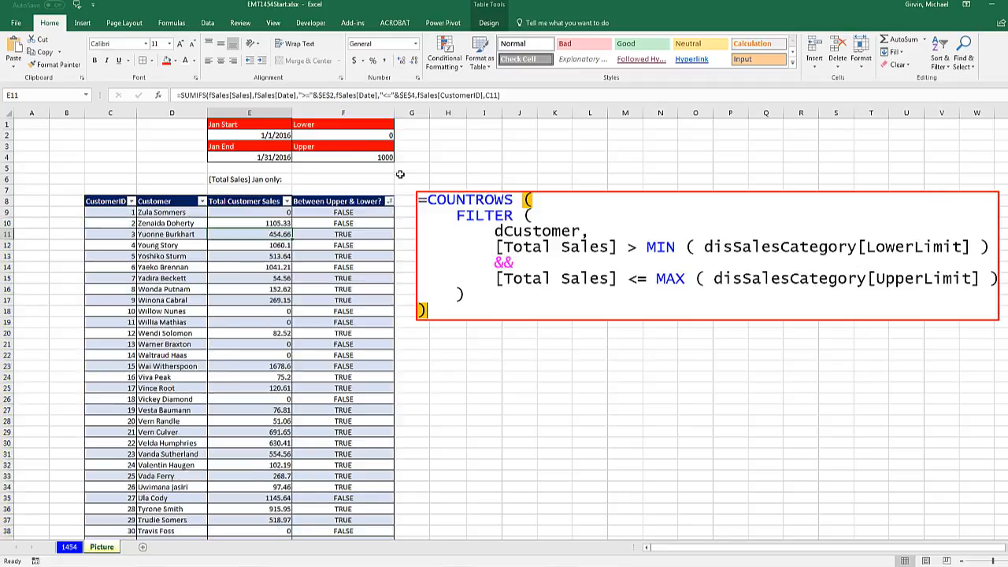
Step: Set the Lower limit to 1000 and the Upper limit to 2000 above the customer table
{"action": "left_click", "coordinate": [386, 135]}
{"action": "type", "text": "100"}
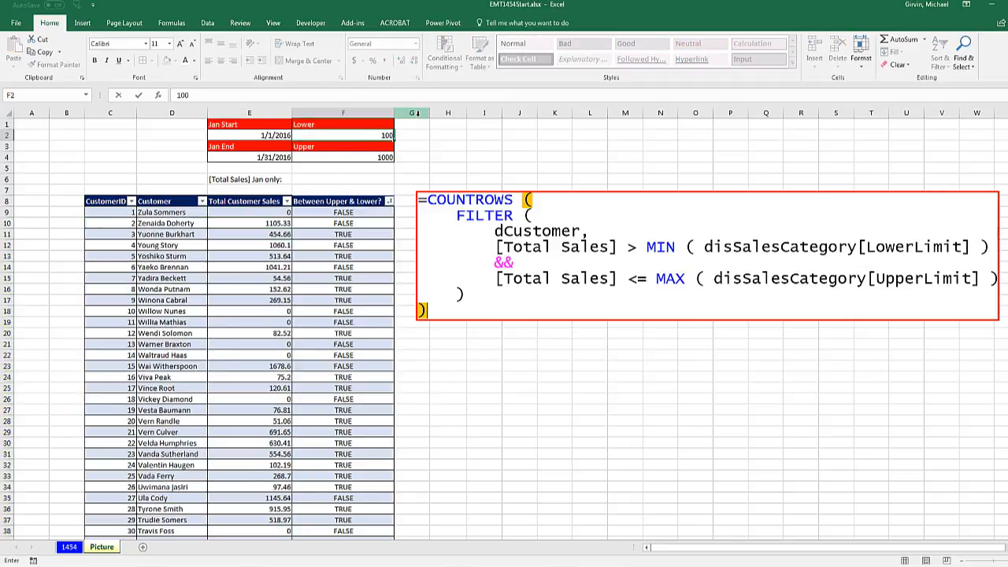
{"action": "type", "text": "0"}
{"action": "key", "text": "Return"}
{"action": "key", "text": "Return"}
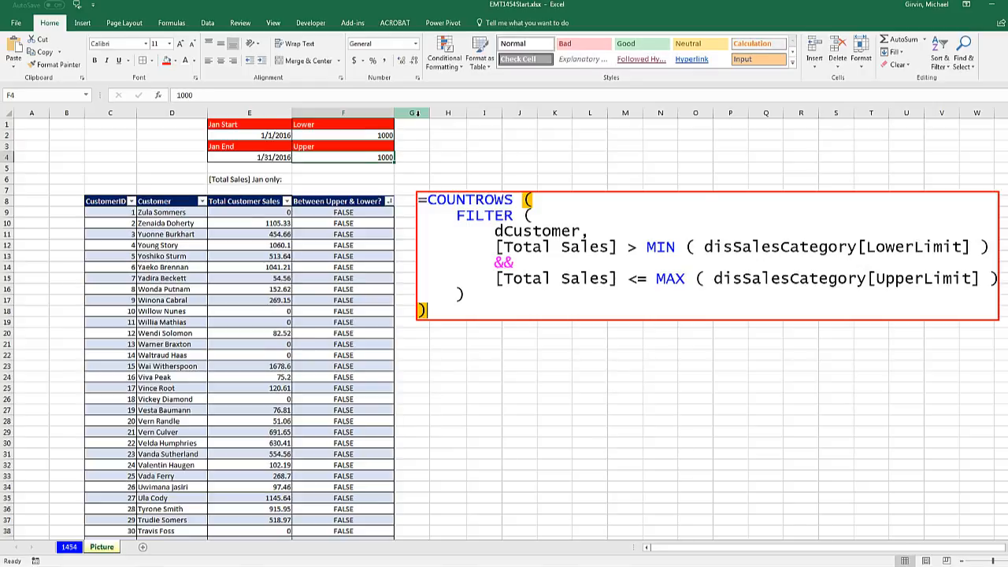
{"action": "type", "text": "20"}
{"action": "key", "text": "Return"}
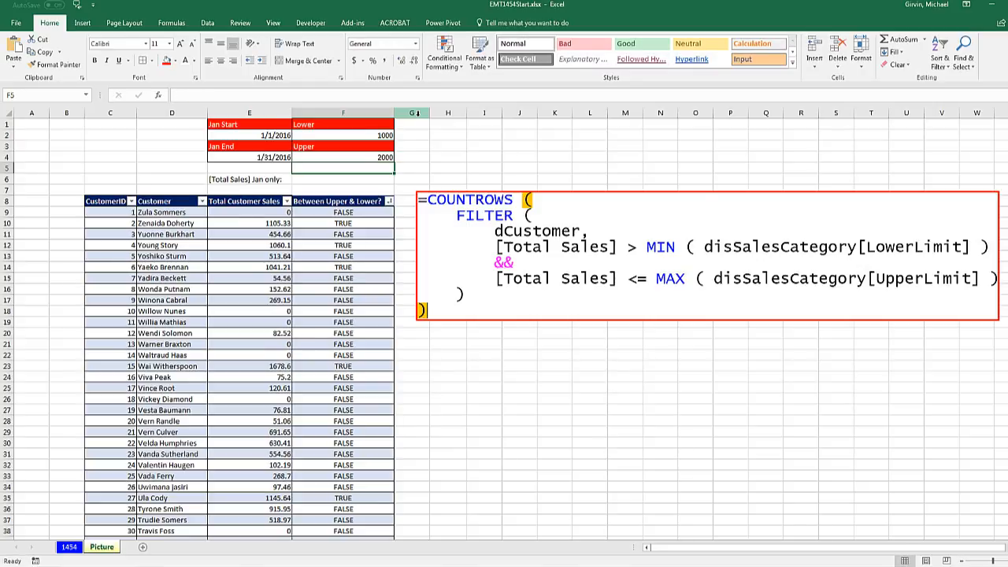
Step: Filter the Between Upper & Lower? column to TRUE for the 1000 to 2000 limits
{"action": "left_click", "coordinate": [389, 202]}
{"action": "left_click", "coordinate": [280, 307]}
{"action": "left_click", "coordinate": [283, 326]}
{"action": "left_click", "coordinate": [323, 409]}
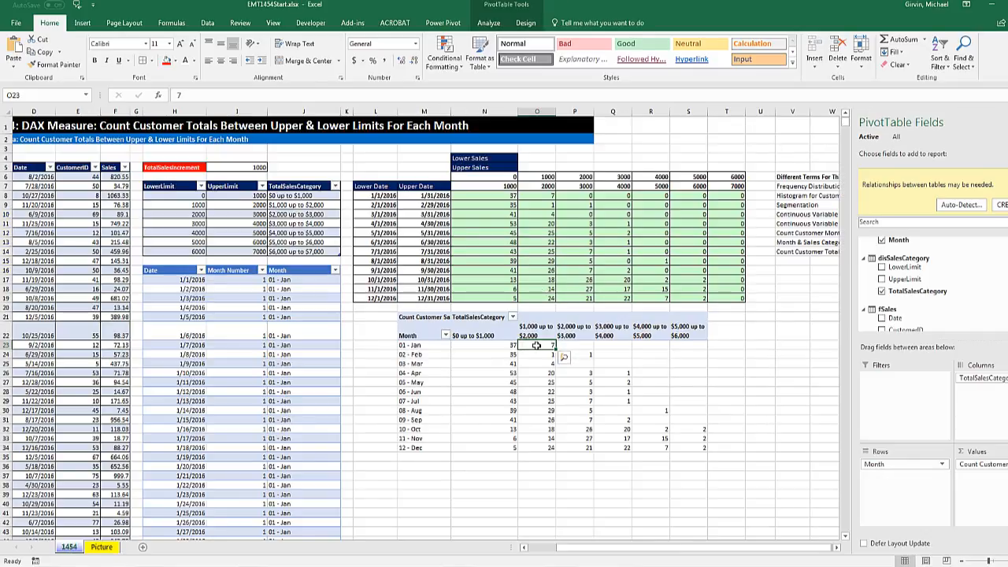
Step: Paste the COUNTROWS formula picture onto the 1454 sheet above the PivotTable and select the February count for $0 up to $1,000
{"action": "mouse_move", "coordinate": [536, 345]}
{"action": "key", "text": "ctrl+v"}
{"action": "left_click_drag", "start_coordinate": [637, 360], "coordinate": [481, 192]}
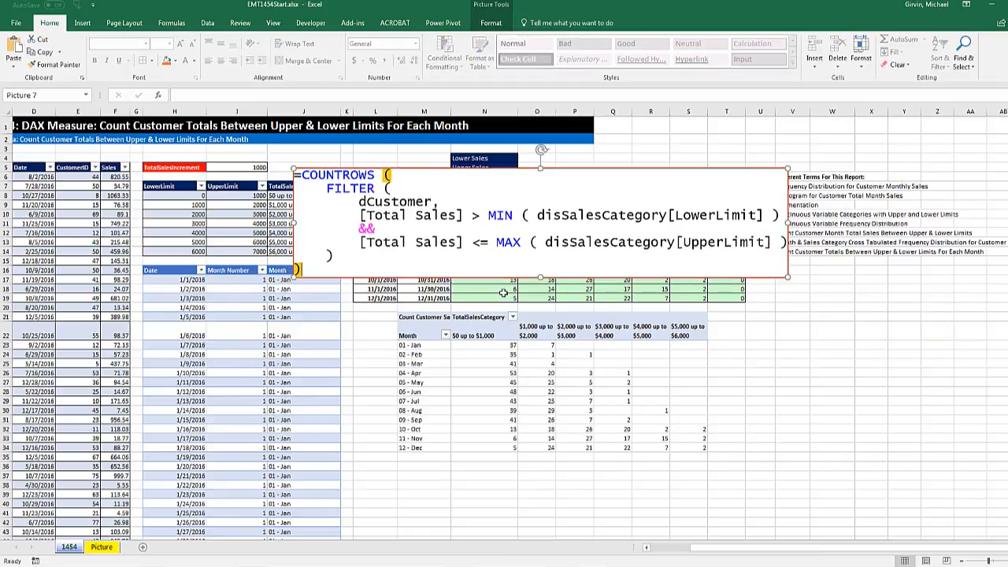
{"action": "left_click", "coordinate": [486, 352]}
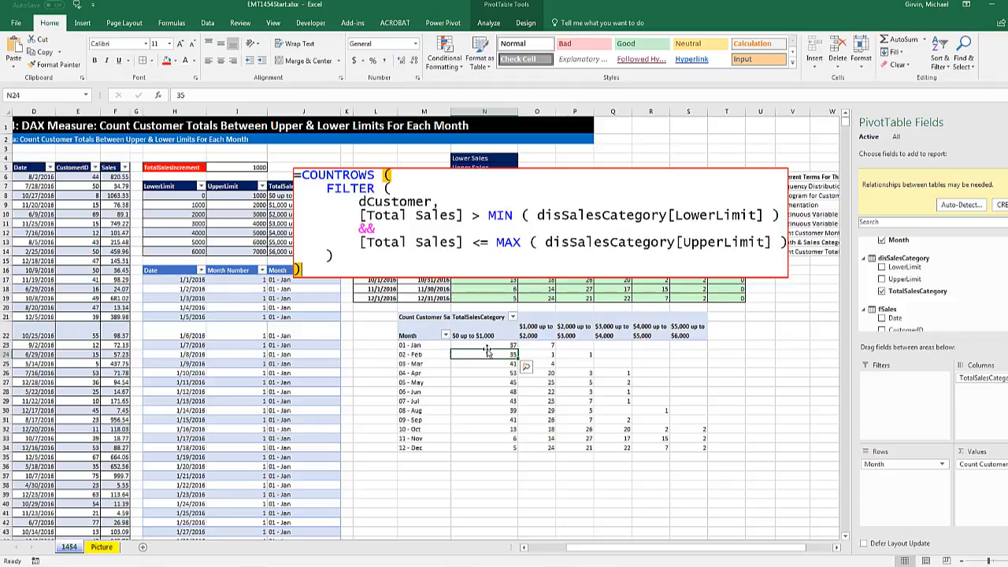